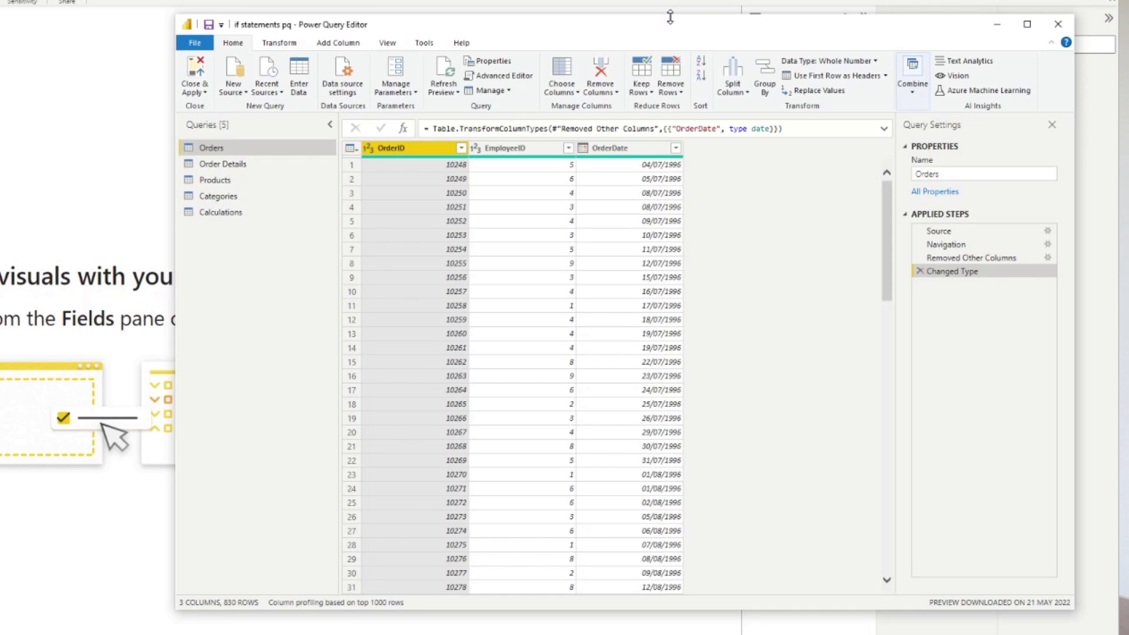
# Start a custom column in the Order Details query and name it Value
pyautogui.click(259, 176)
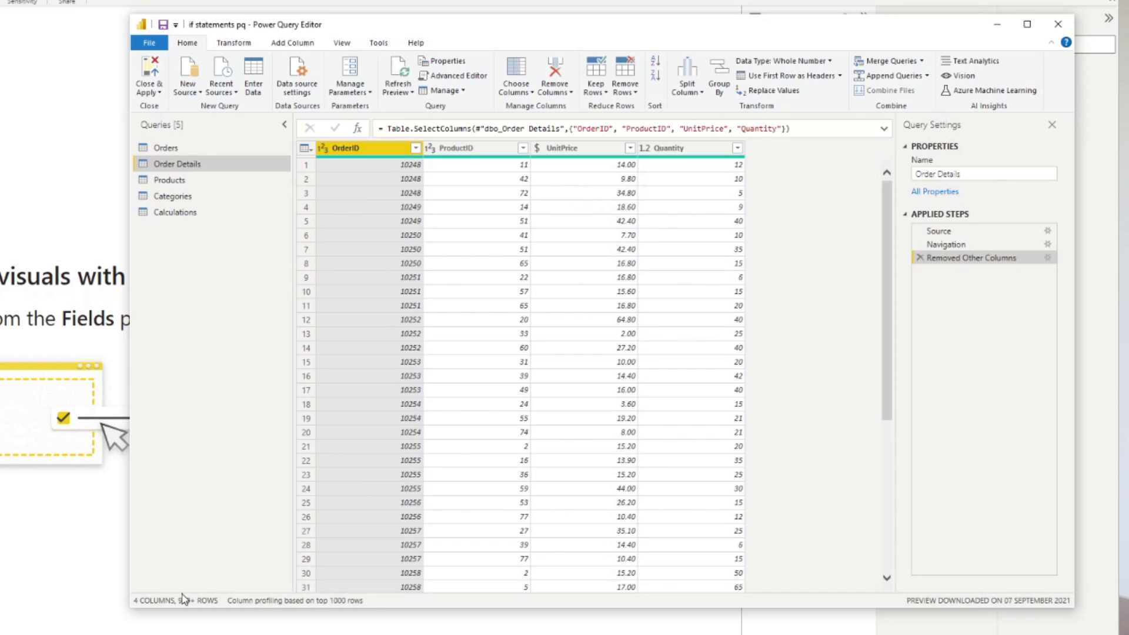
pyautogui.click(295, 47)
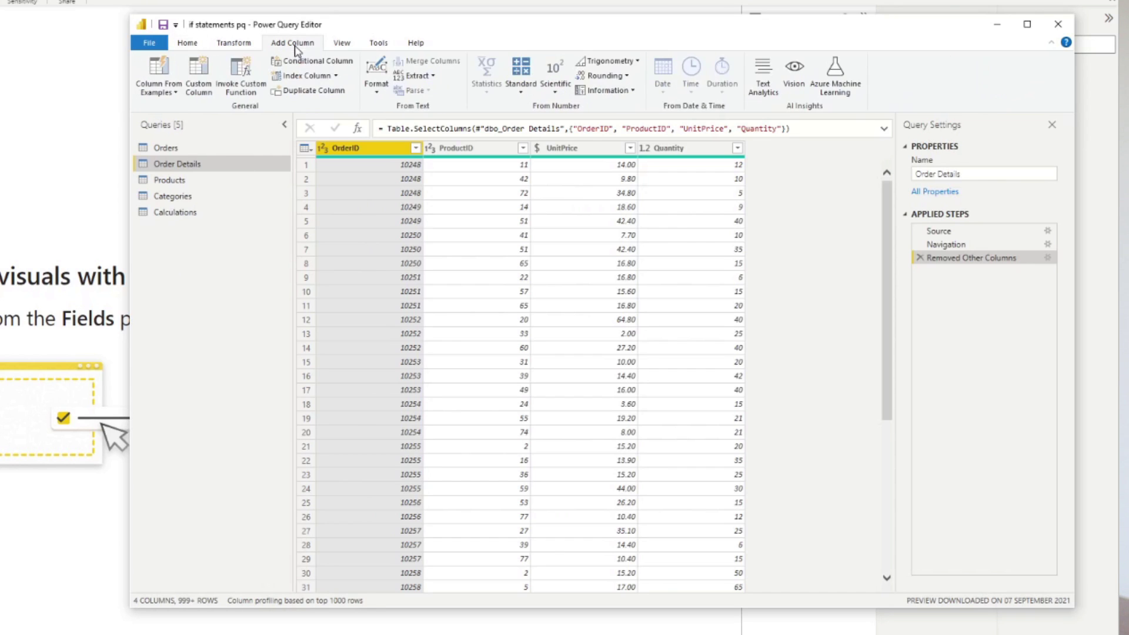
pyautogui.click(206, 94)
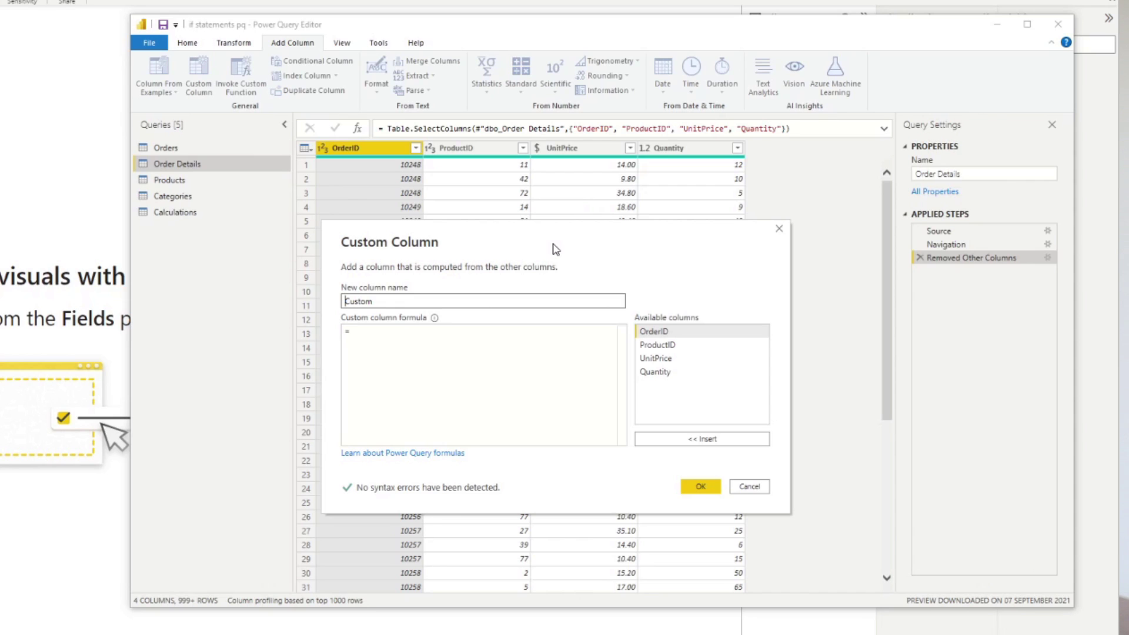
pyautogui.doubleClick(360, 302)
pyautogui.write('Value')
pyautogui.press('Tab')
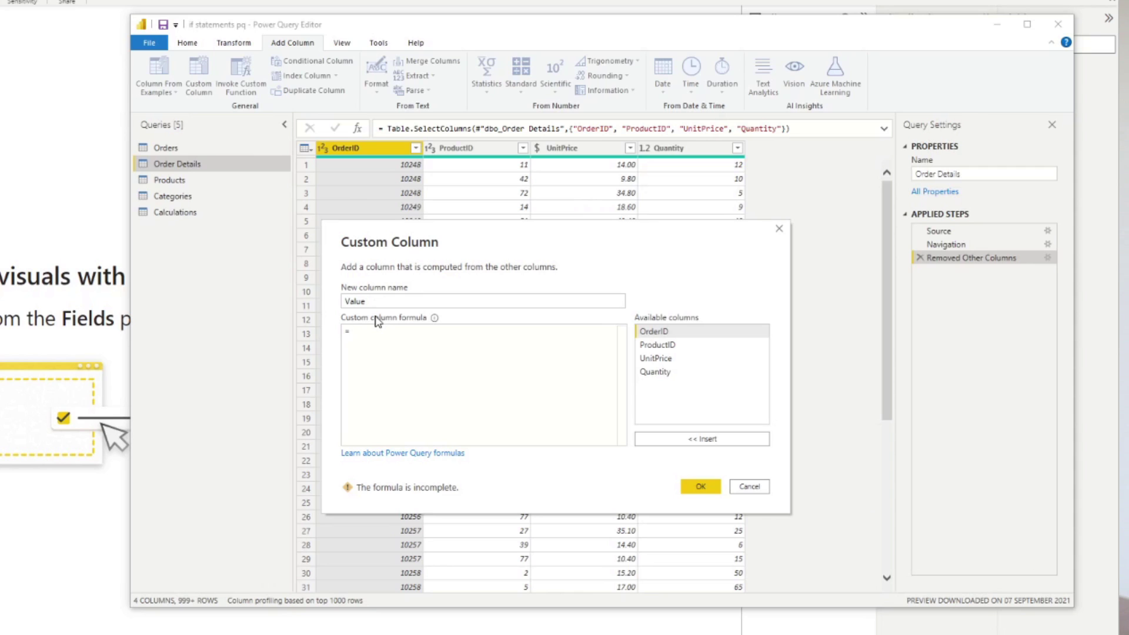
# Begin the custom column formula with the condition if [UnitPrice] > 30 then
pyautogui.write('if')
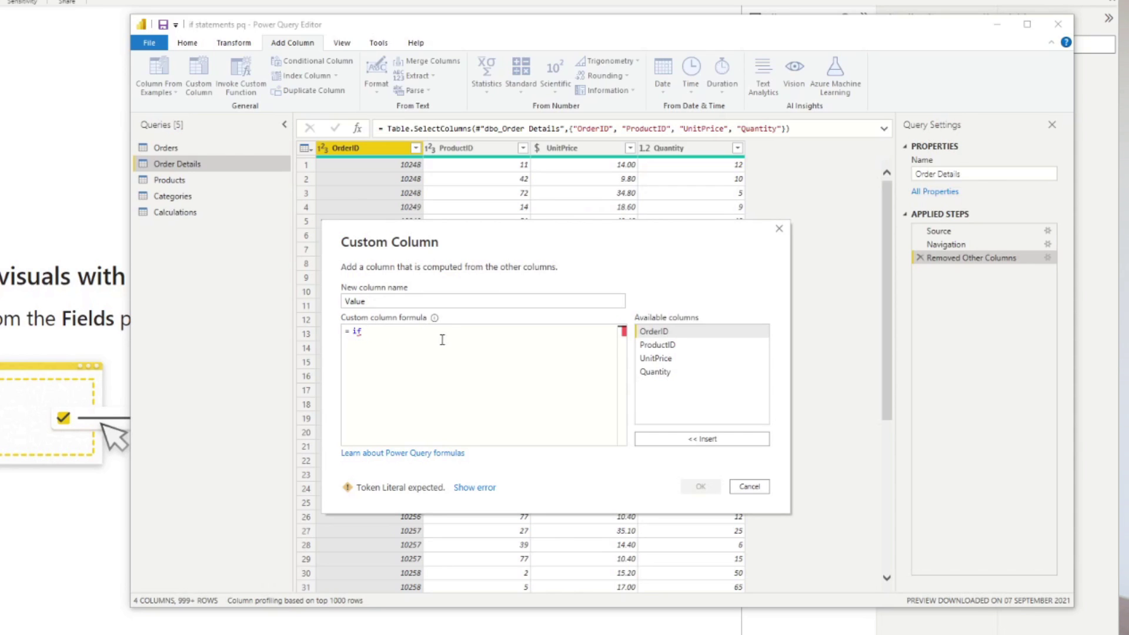
pyautogui.doubleClick(668, 364)
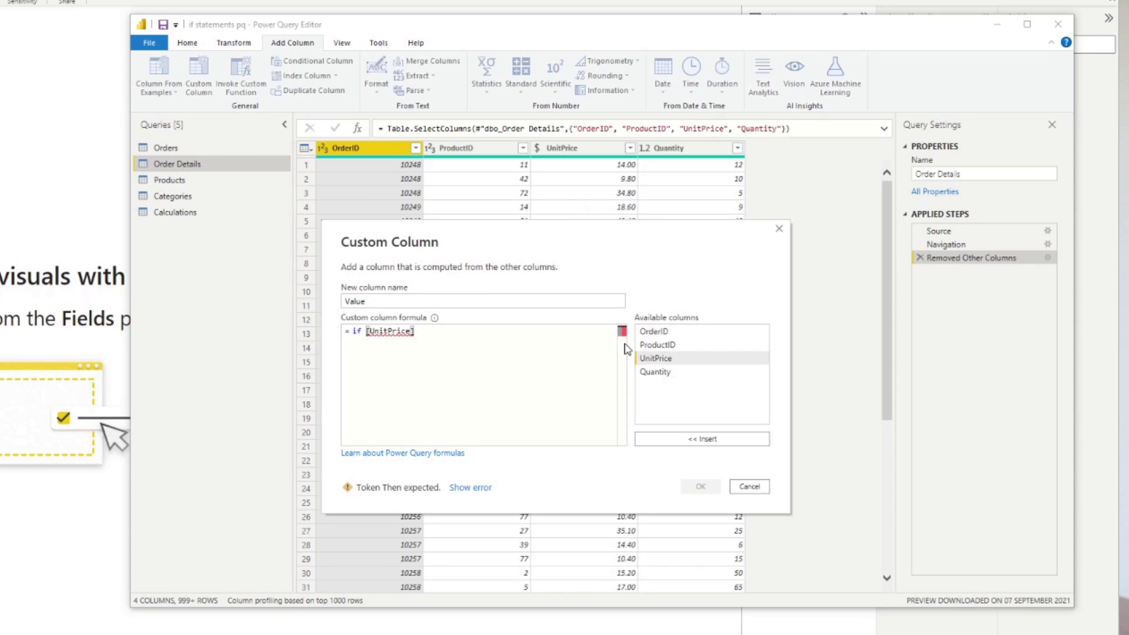
pyautogui.write('<')
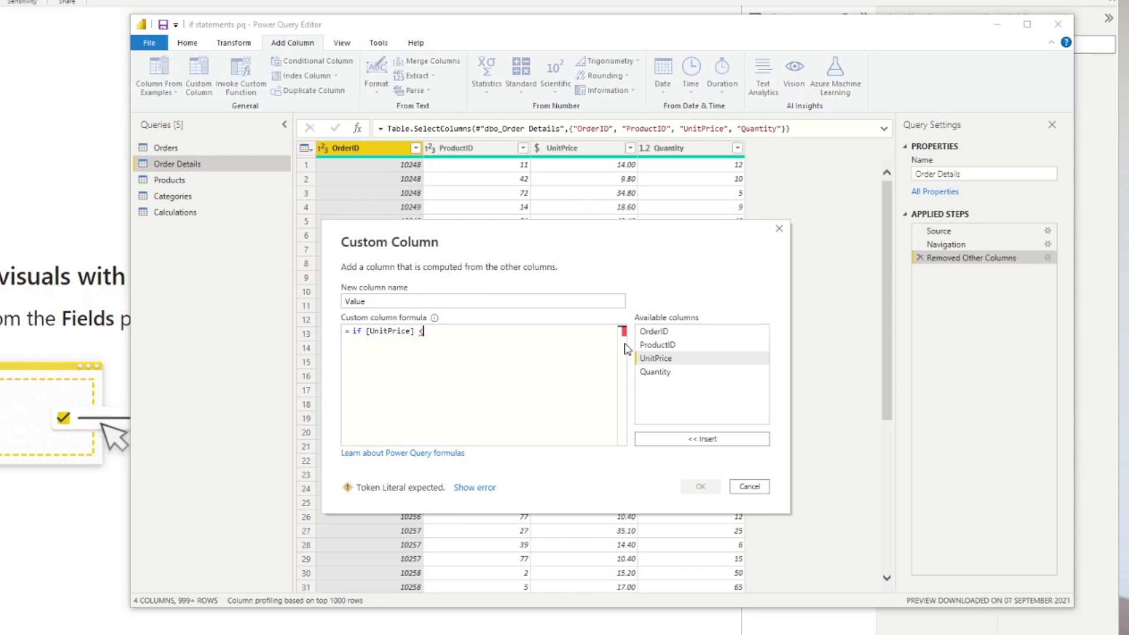
pyautogui.write(' 30')
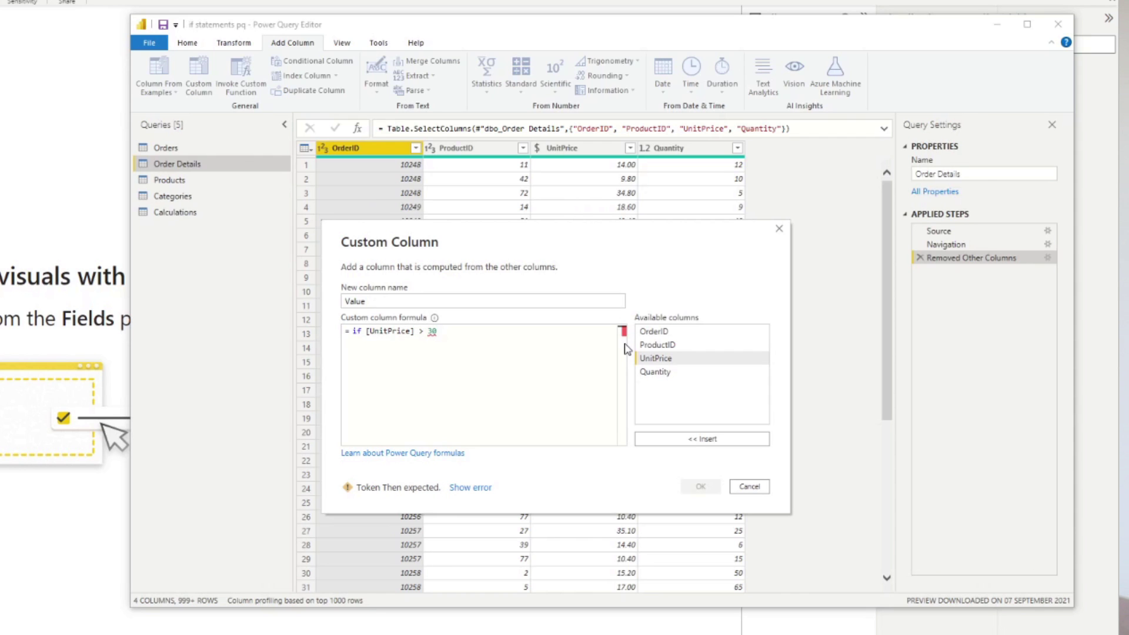
pyautogui.write(' th')
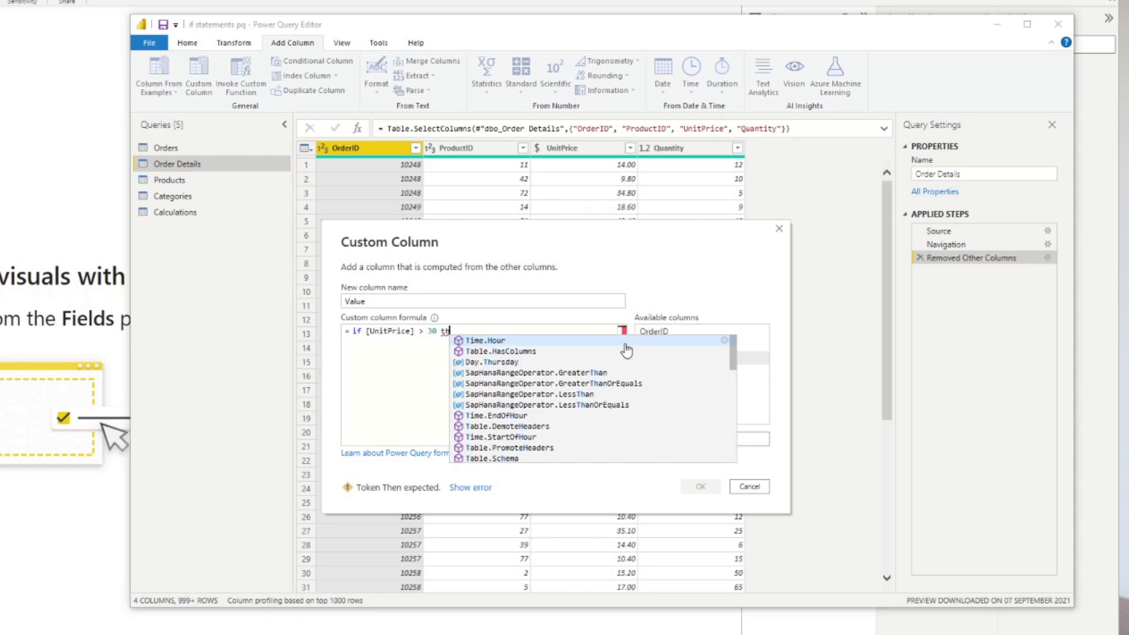
pyautogui.write('en')
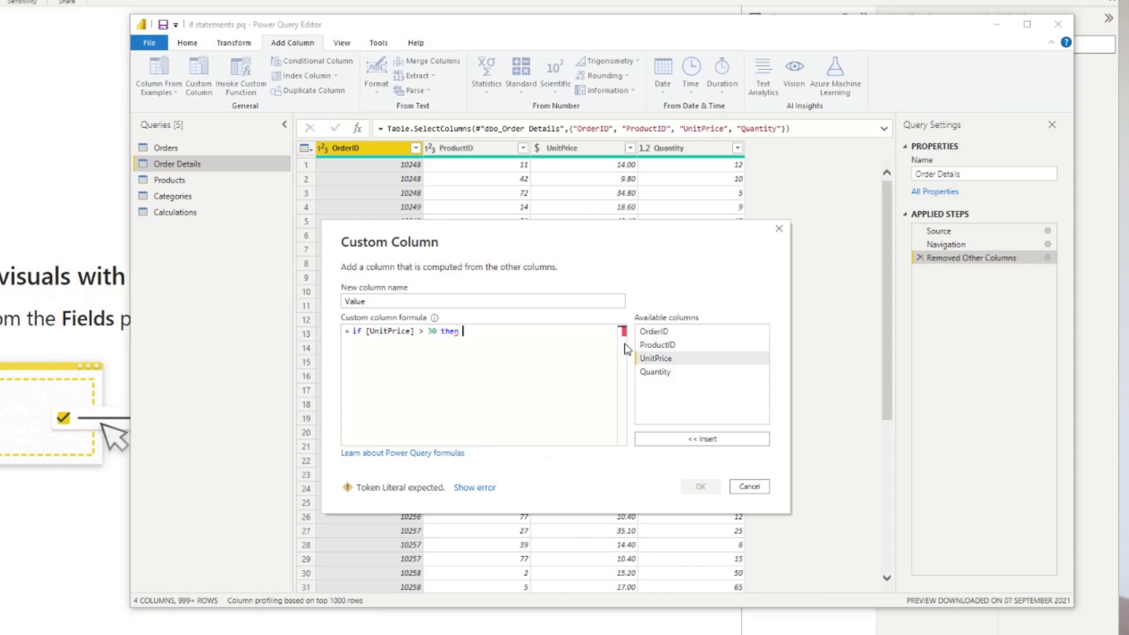
# Complete the formula with "High Value" else "Low Value" and create the Value column
pyautogui.write(' "Hi')
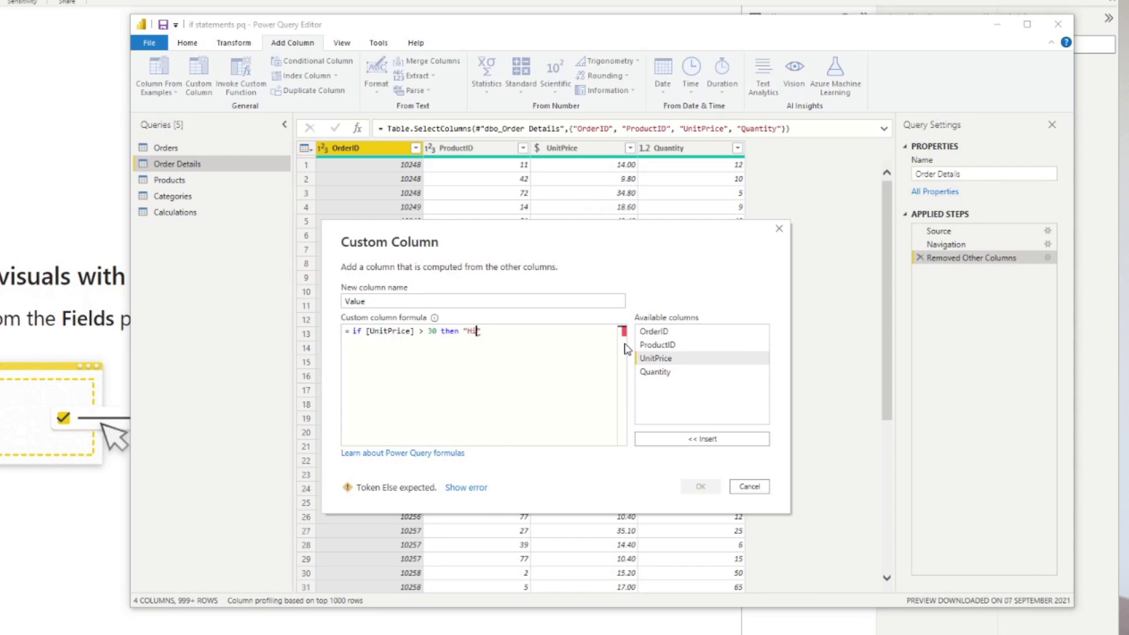
pyautogui.write('gh Value" els')
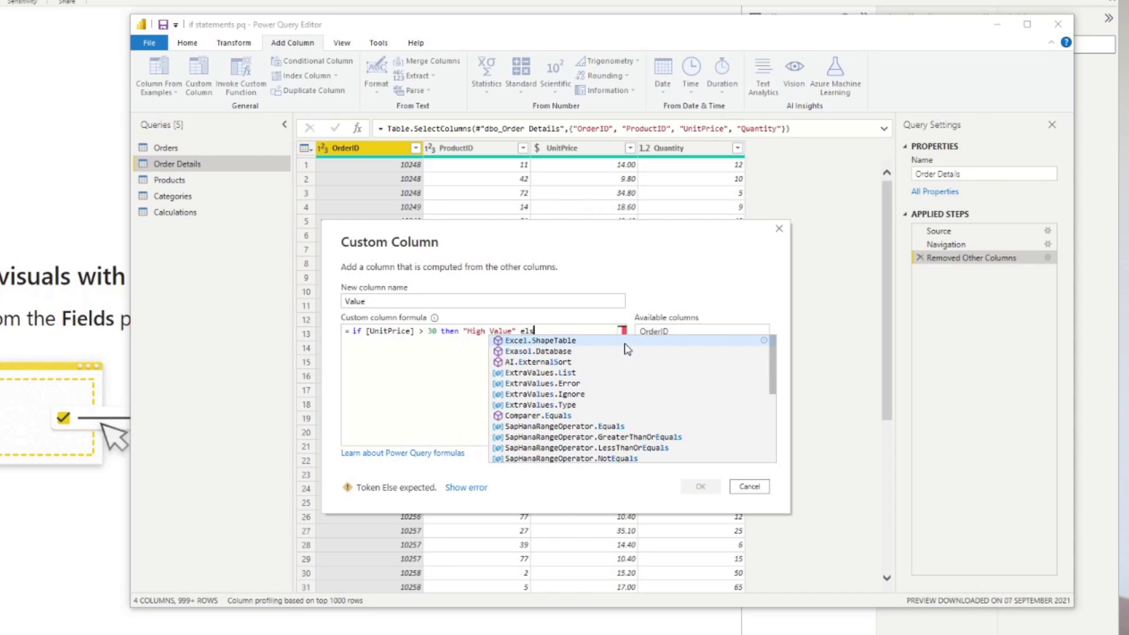
pyautogui.write('e "Low ')
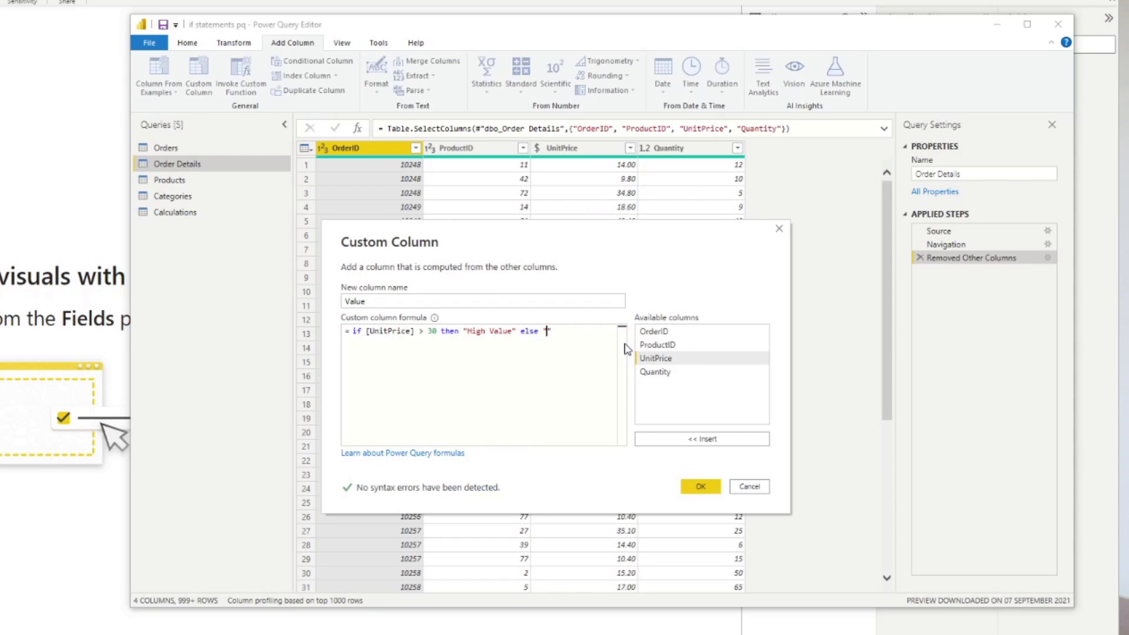
pyautogui.write('Value')
pyautogui.moveTo(365, 330); pyautogui.dragTo(436, 331)
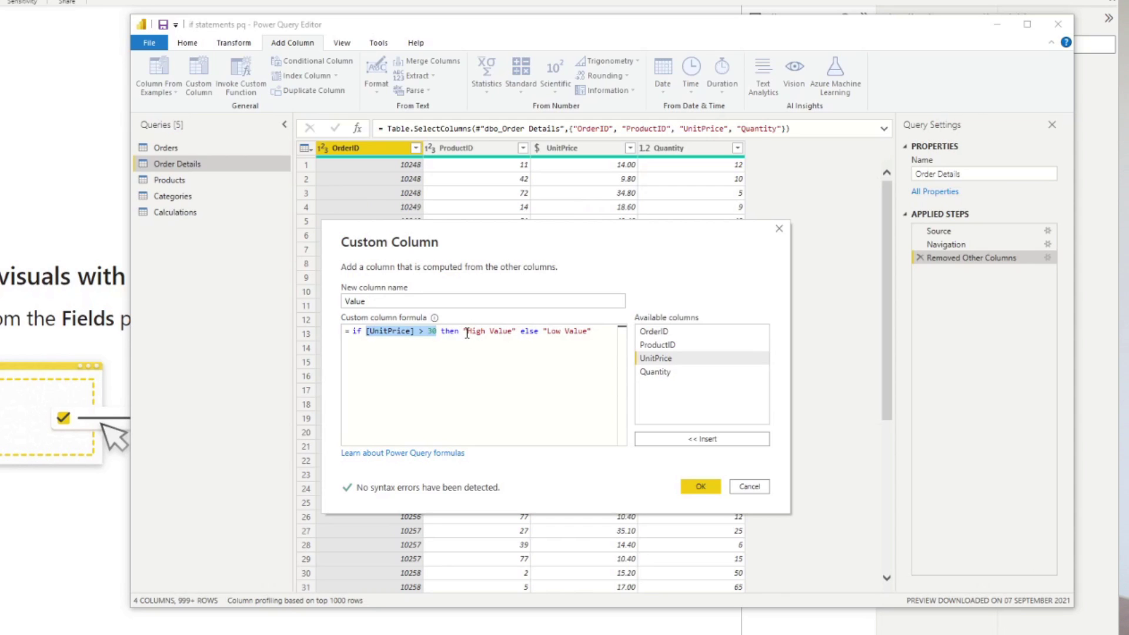
pyautogui.moveTo(463, 331); pyautogui.dragTo(516, 331)
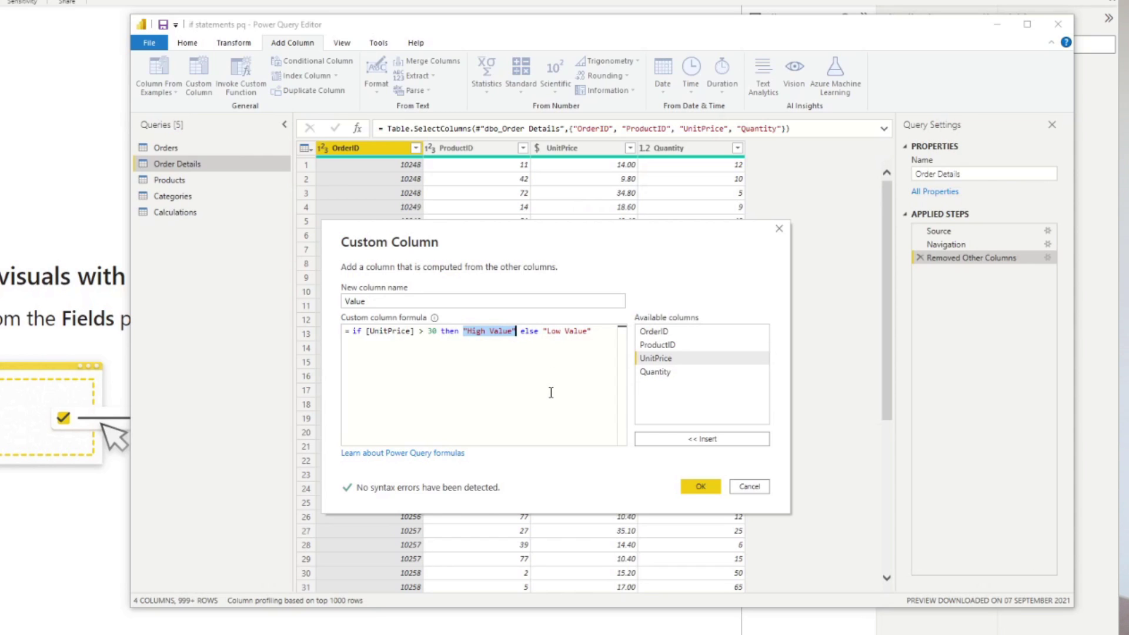
pyautogui.moveTo(544, 332); pyautogui.dragTo(592, 333)
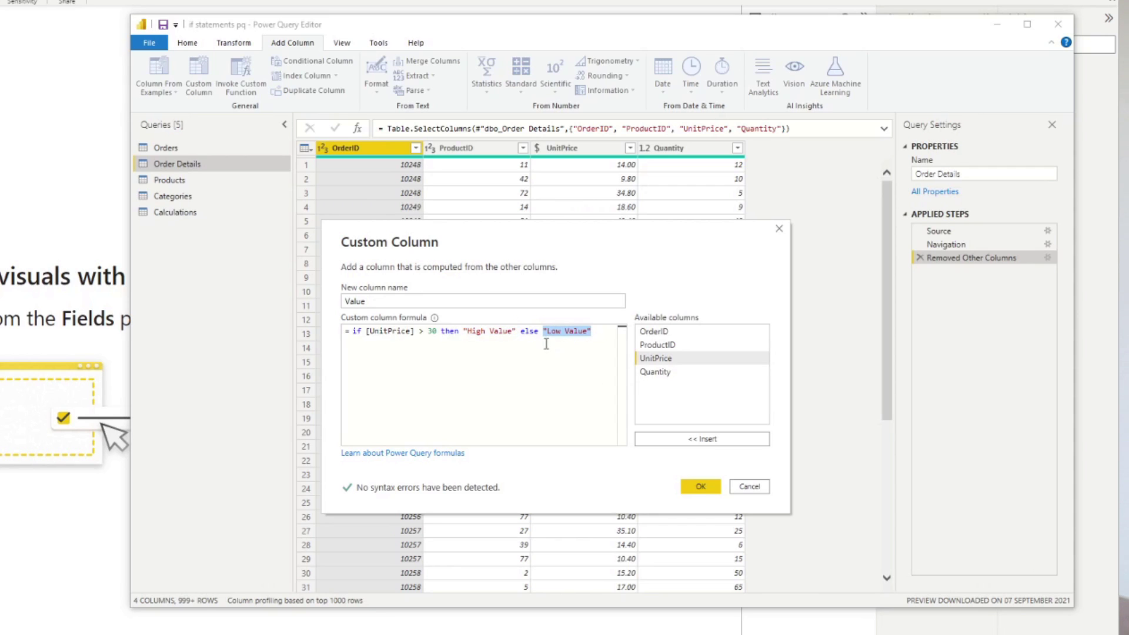
pyautogui.click(578, 339)
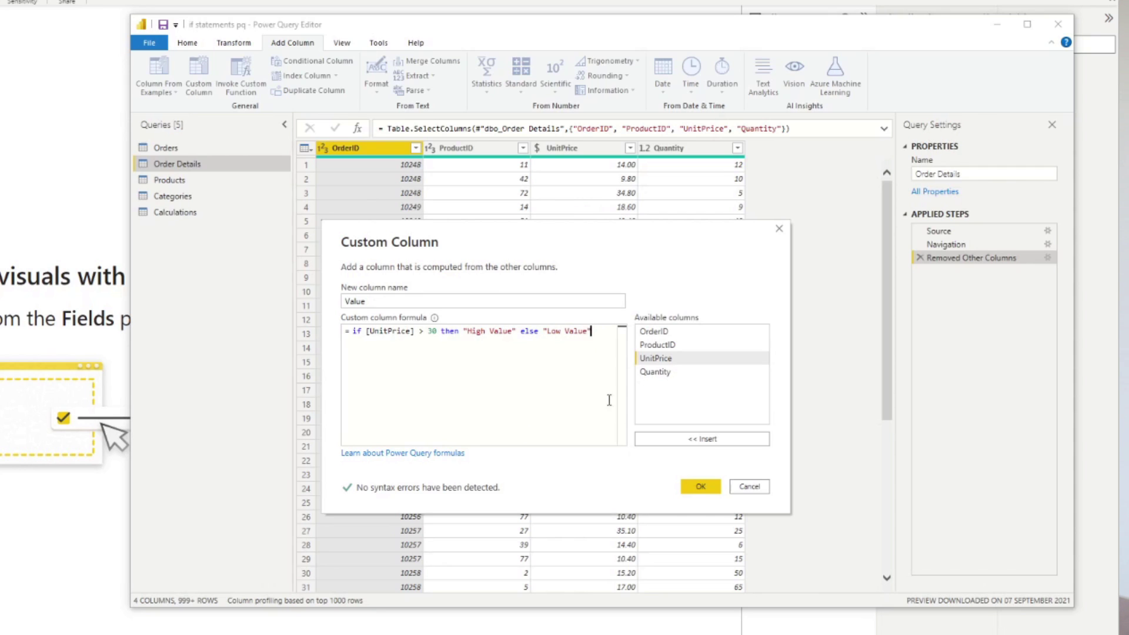
pyautogui.click(701, 487)
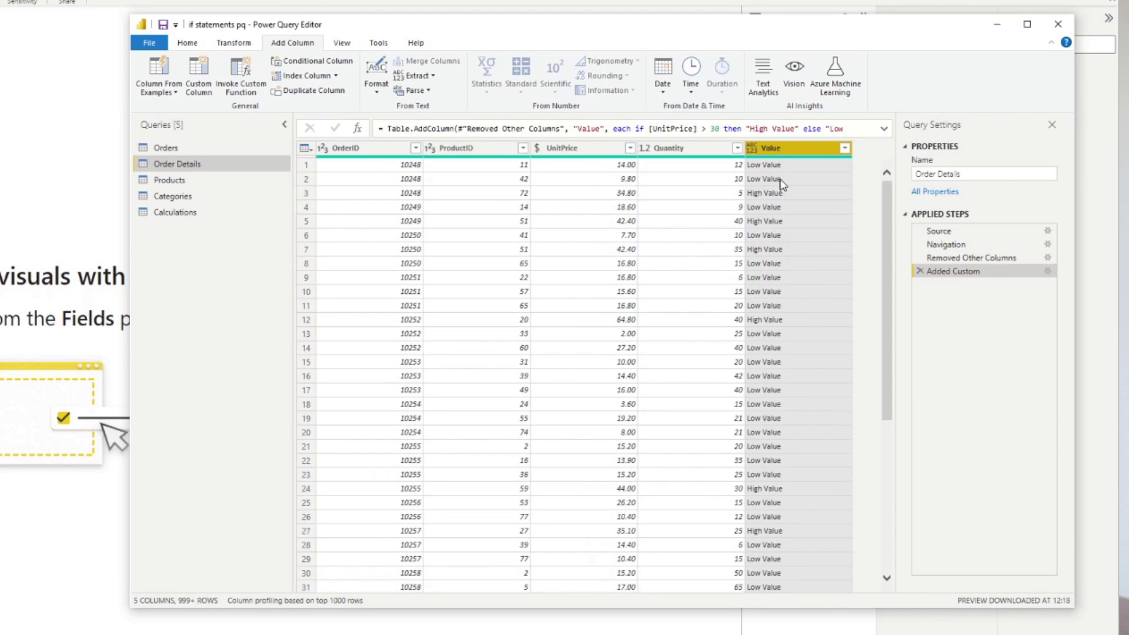
# Check the Value results against UnitPrice in rows 4 and 5, and expand the formula bar to read the full formula
pyautogui.click(784, 209)
pyautogui.click(306, 208)
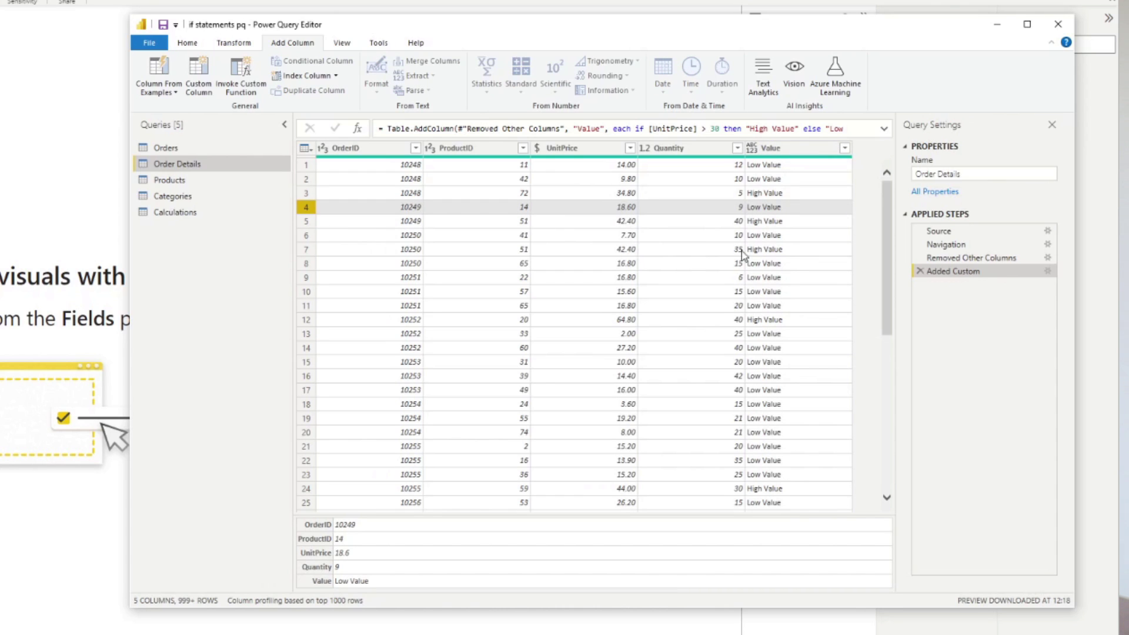
pyautogui.click(312, 224)
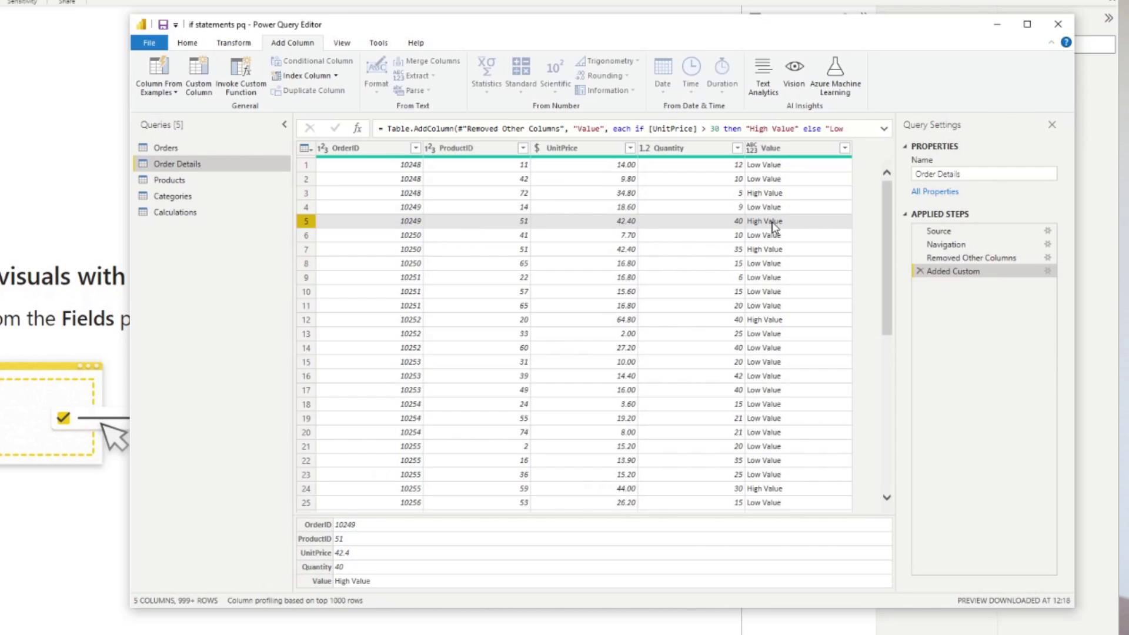
pyautogui.click(884, 129)
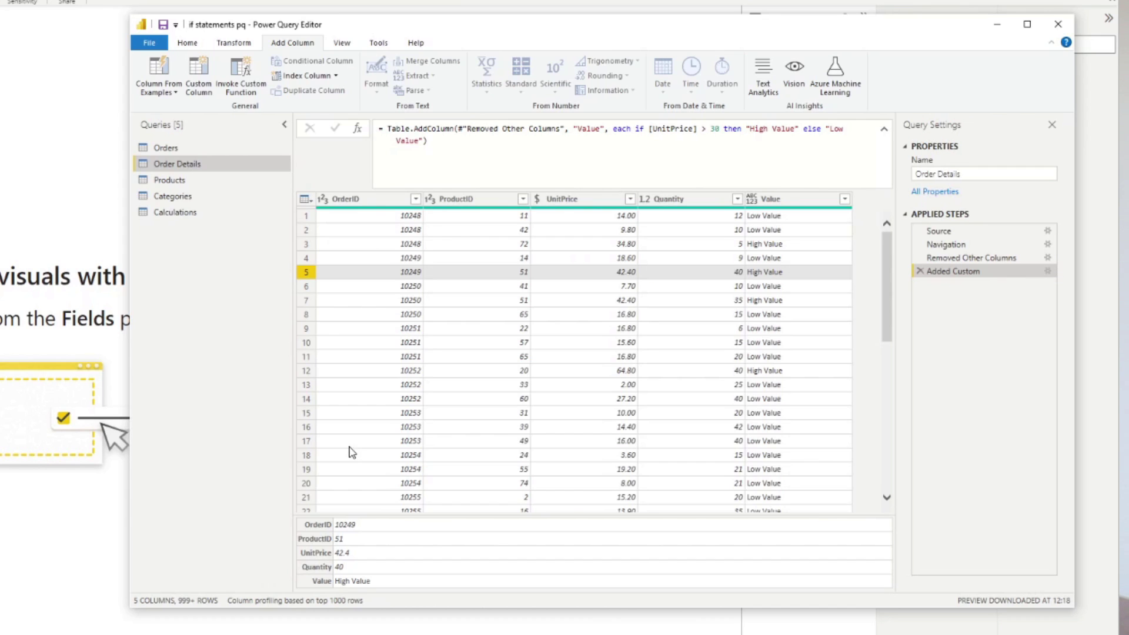
pyautogui.click(617, 231)
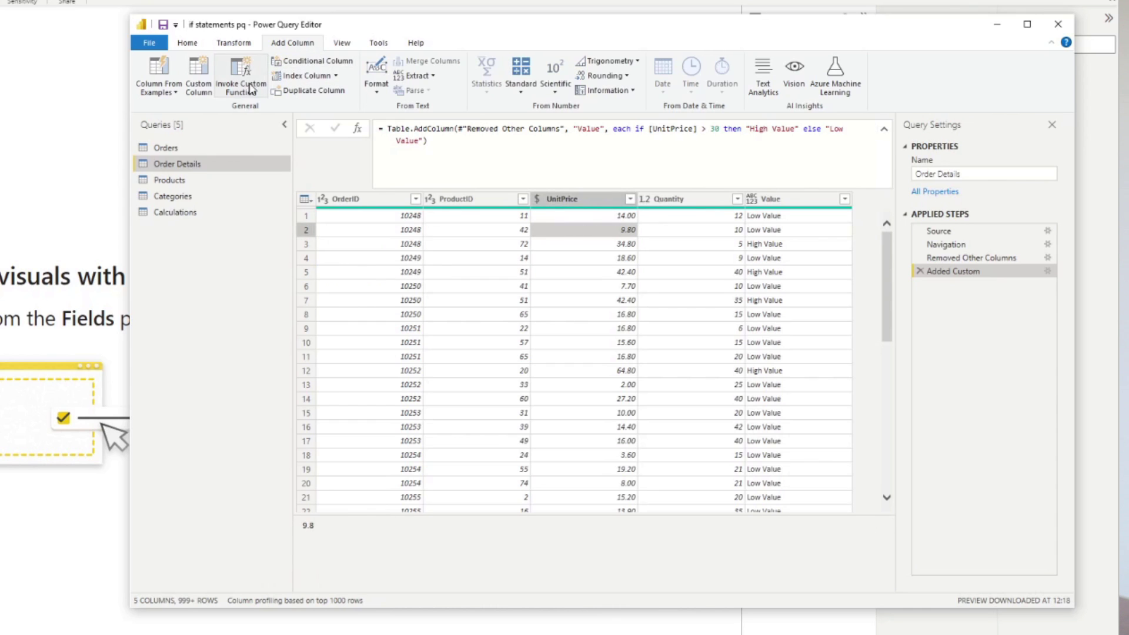
# Start a conditional column in Order Details and name it Value 2
pyautogui.click(305, 63)
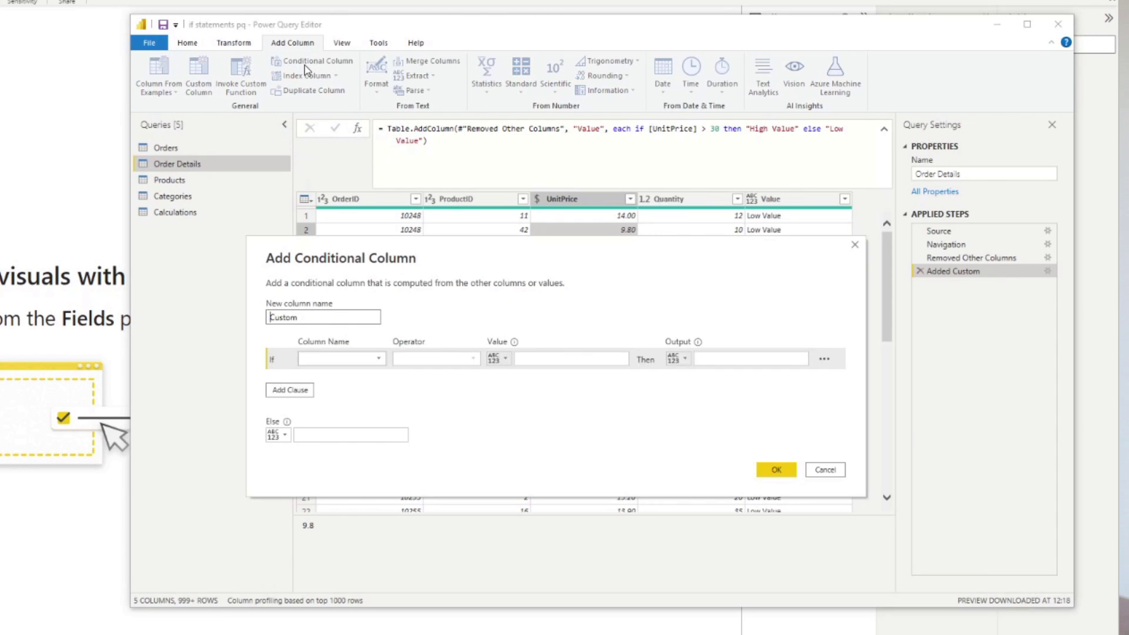
pyautogui.moveTo(506, 254); pyautogui.dragTo(576, 205)
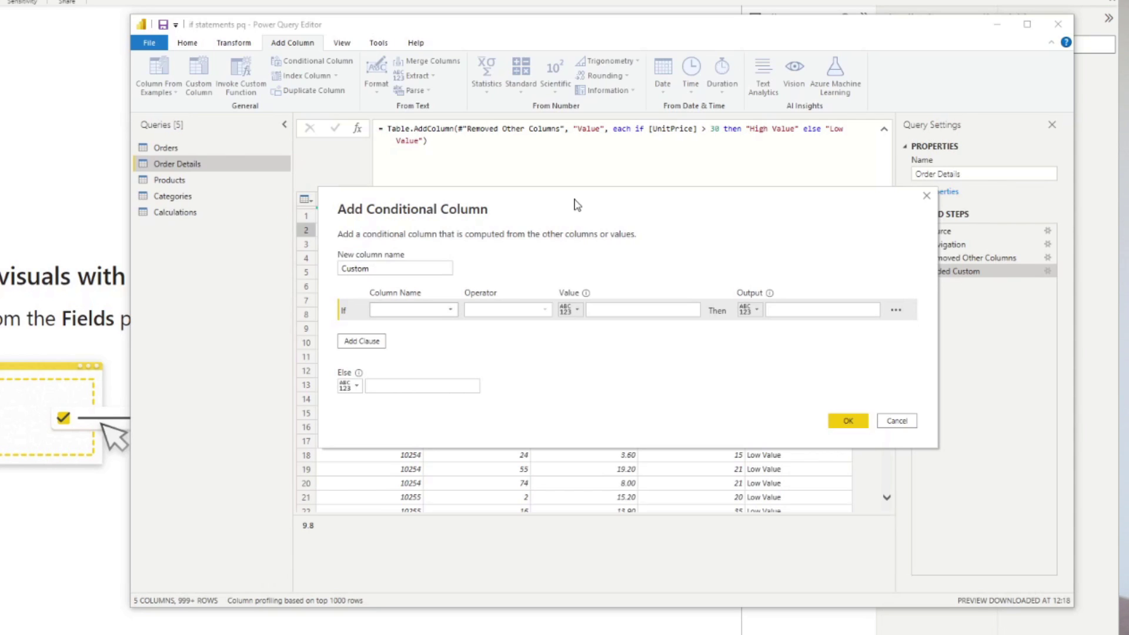
pyautogui.click(394, 268)
pyautogui.moveTo(394, 268); pyautogui.dragTo(314, 284)
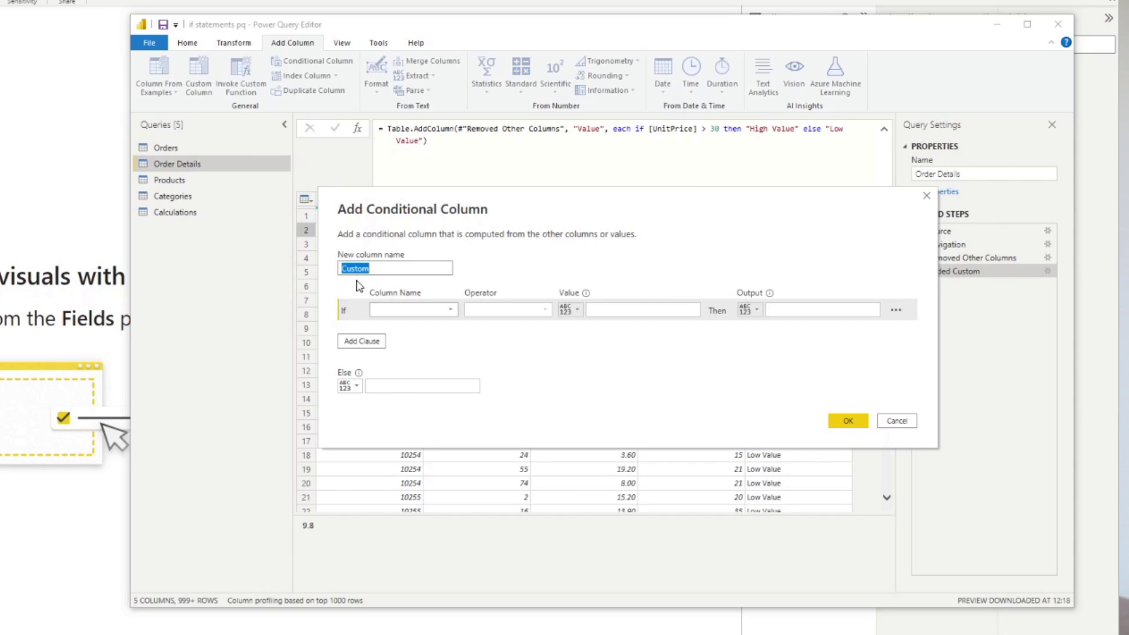
pyautogui.write('Value 2')
# Set the If clause to test whether UnitPrice is greater than 30
pyautogui.click(424, 310)
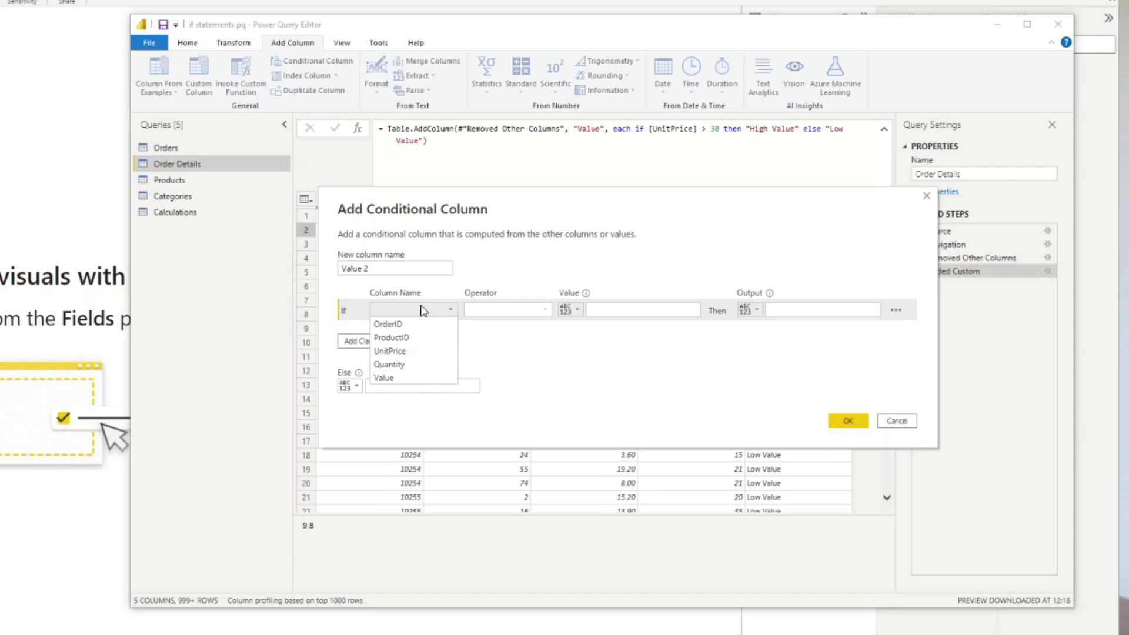
pyautogui.click(405, 352)
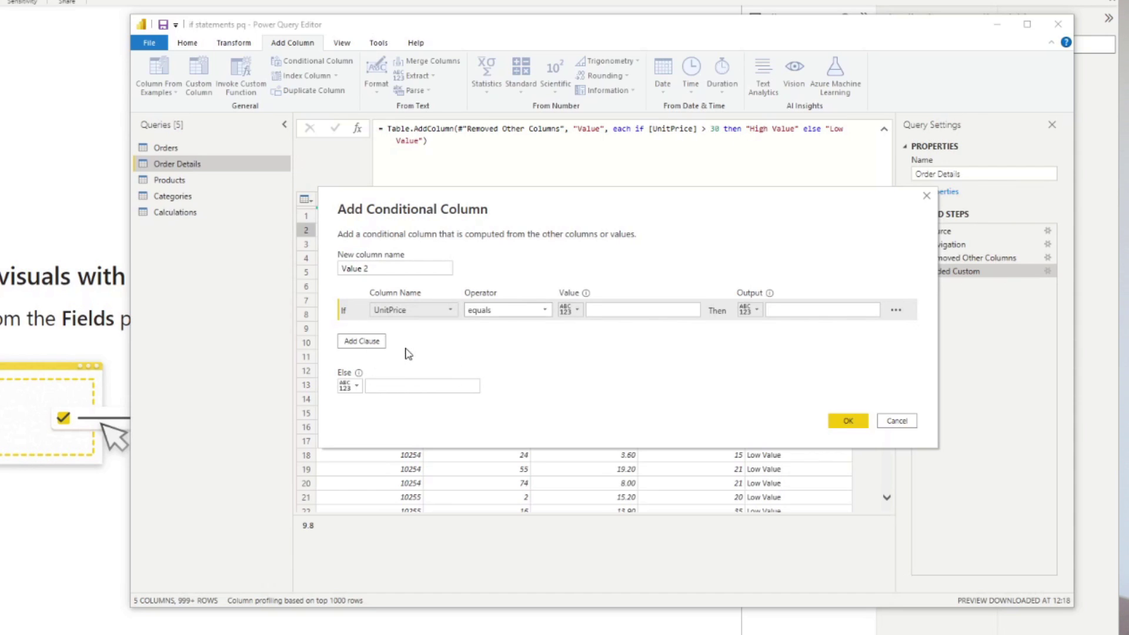
pyautogui.click(515, 313)
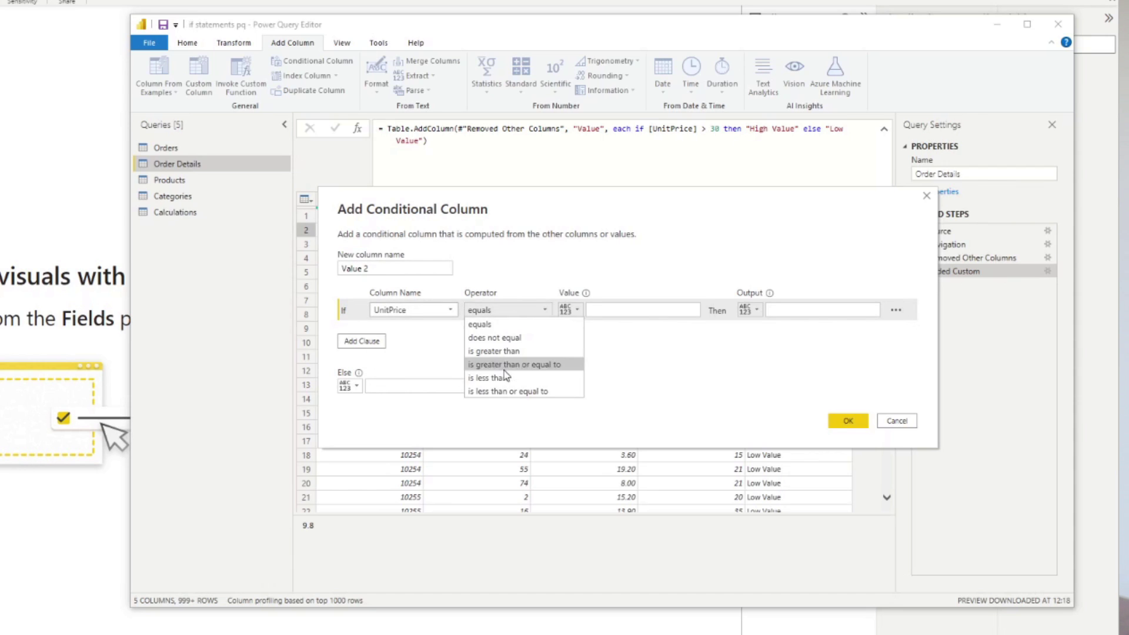
pyautogui.click(511, 352)
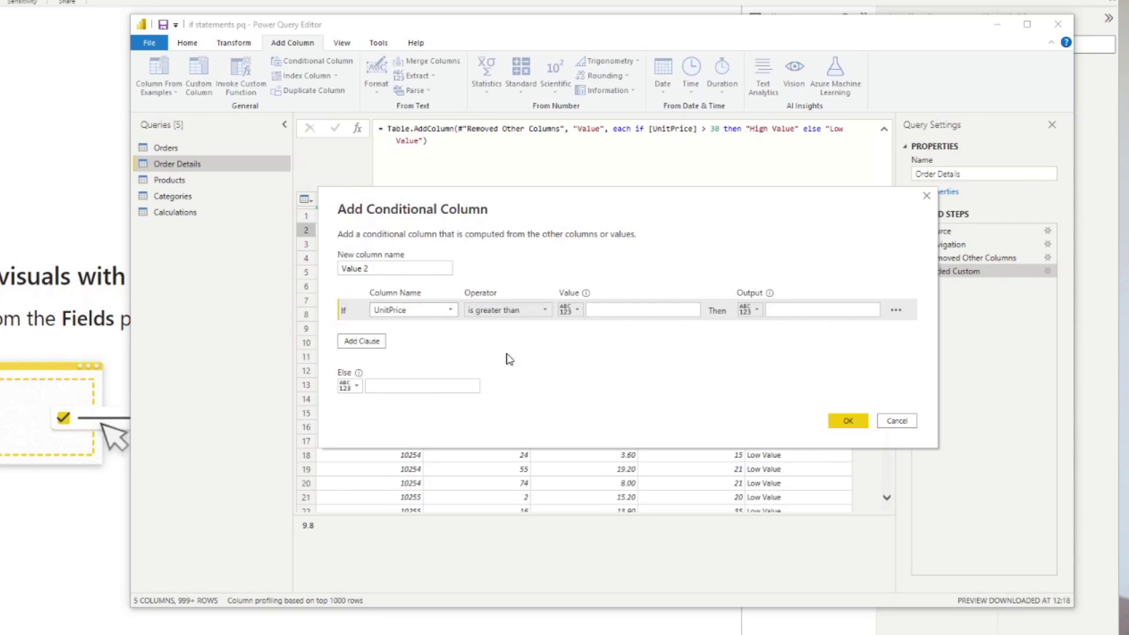
pyautogui.click(586, 313)
pyautogui.write('30')
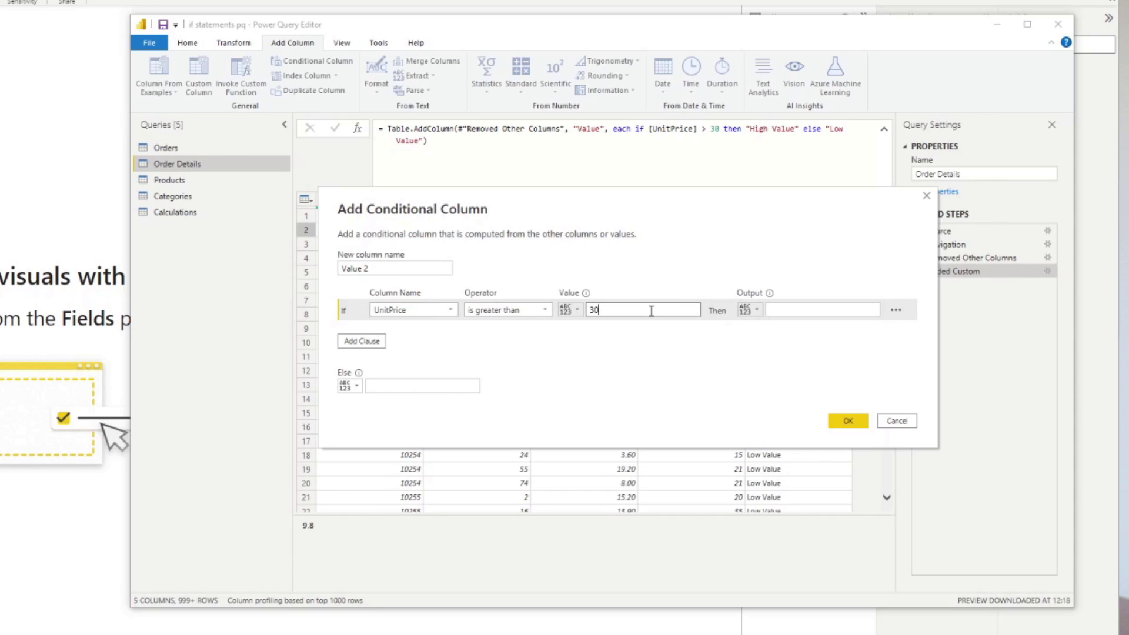
# Set the clause output to High Value and the Else result to Low Value, and create the Value 2 column
pyautogui.click(794, 310)
pyautogui.write('High Value')
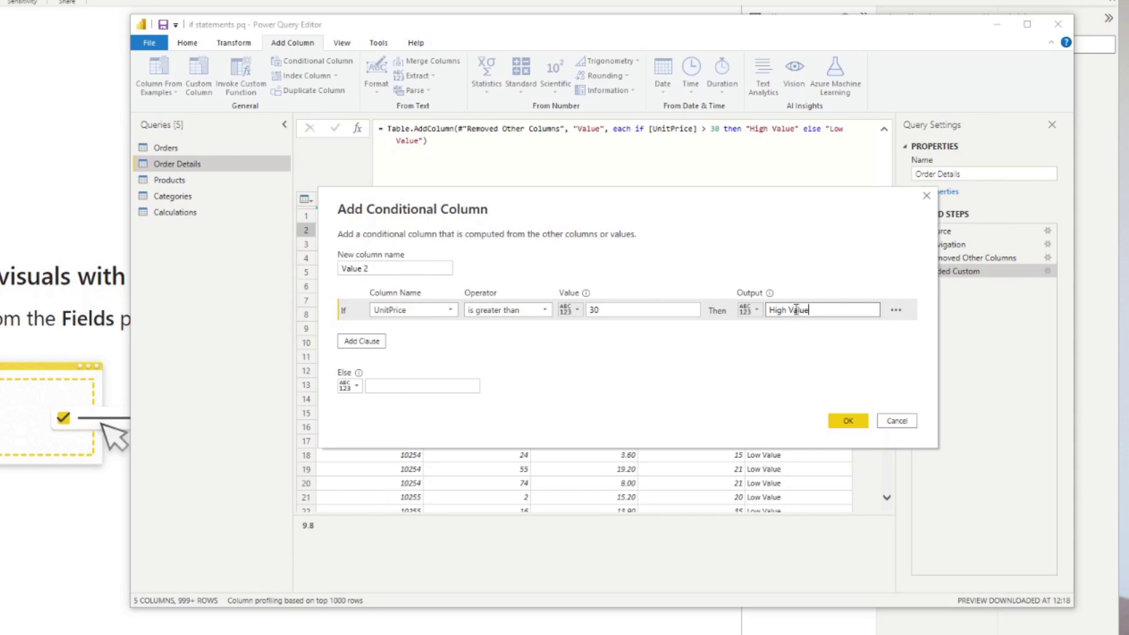
pyautogui.click(439, 391)
pyautogui.write('Low Value')
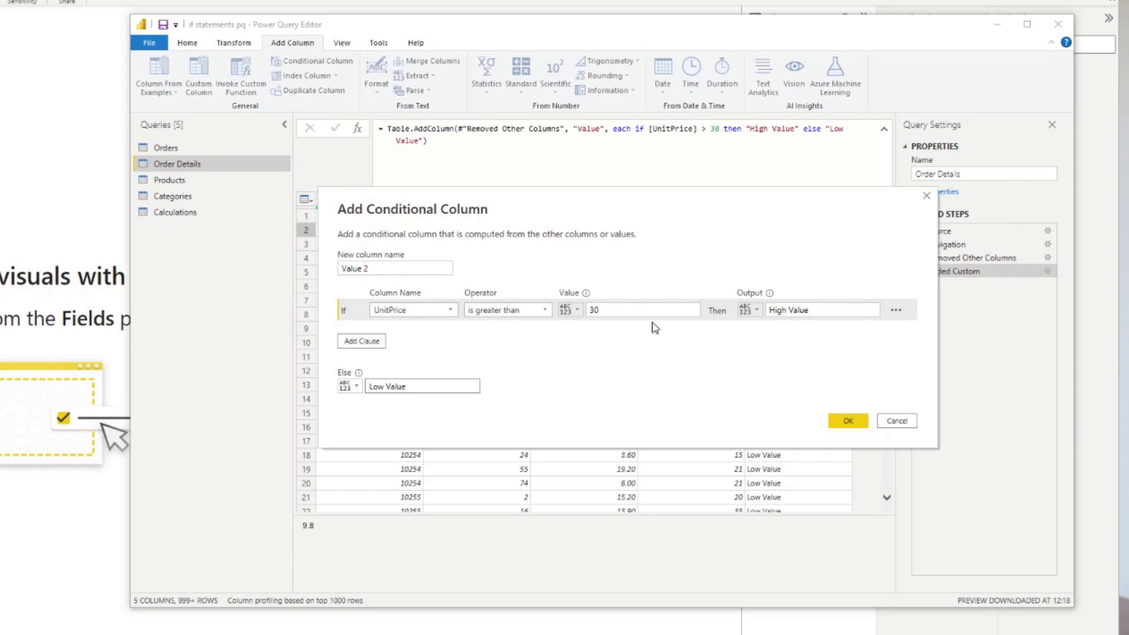
pyautogui.click(847, 422)
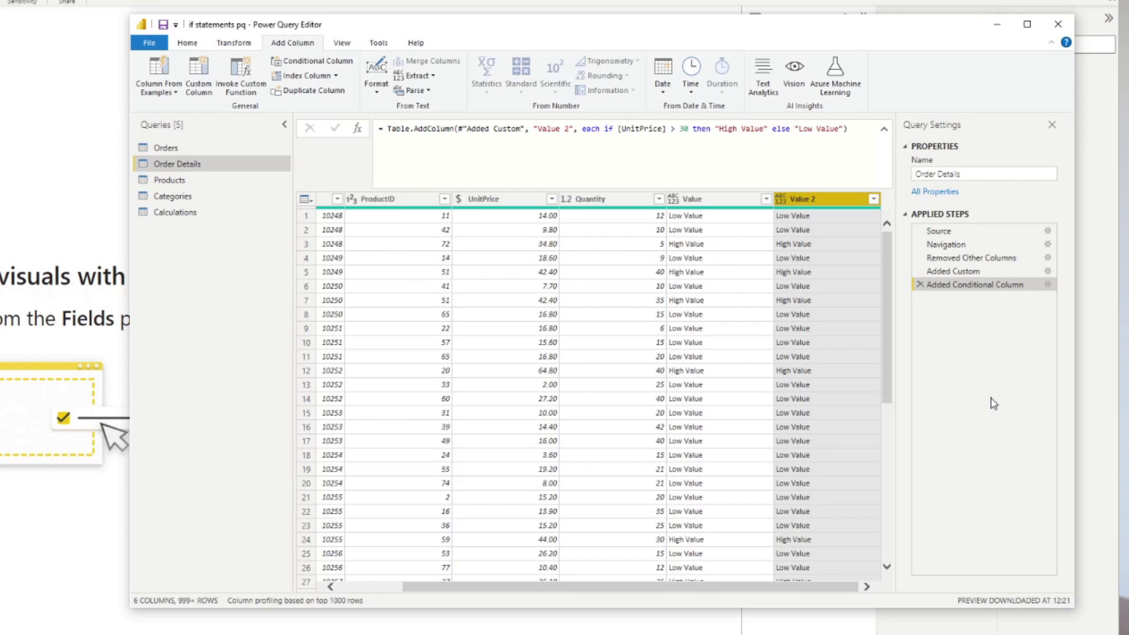
# Edit the Value 2 conditional column so its Else result returns the UnitPrice column
pyautogui.click(1047, 284)
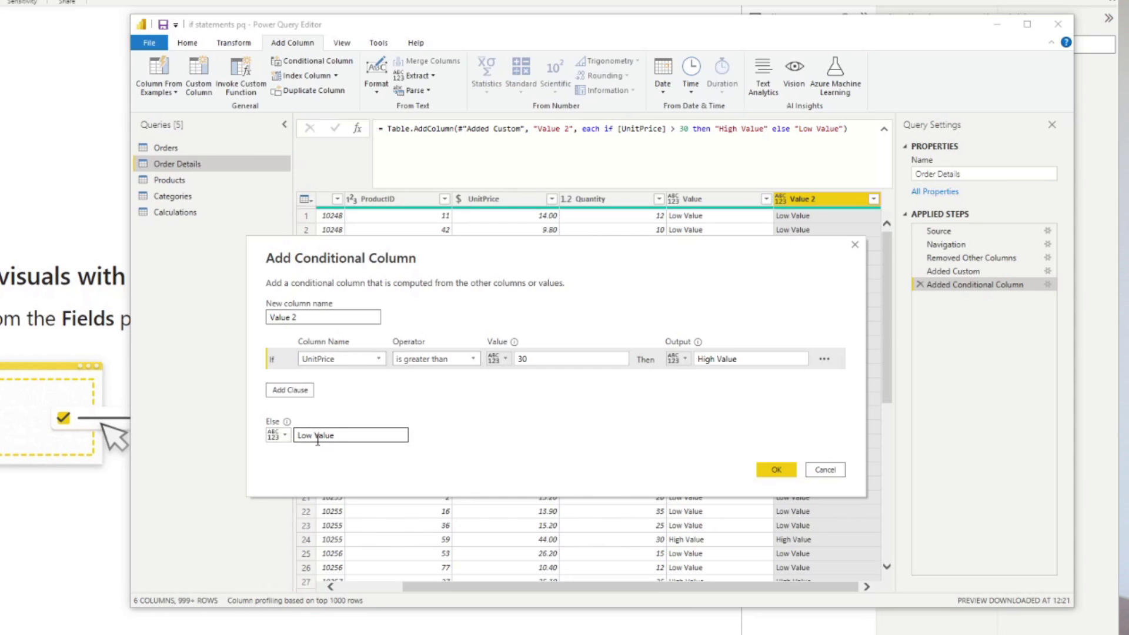
pyautogui.click(285, 437)
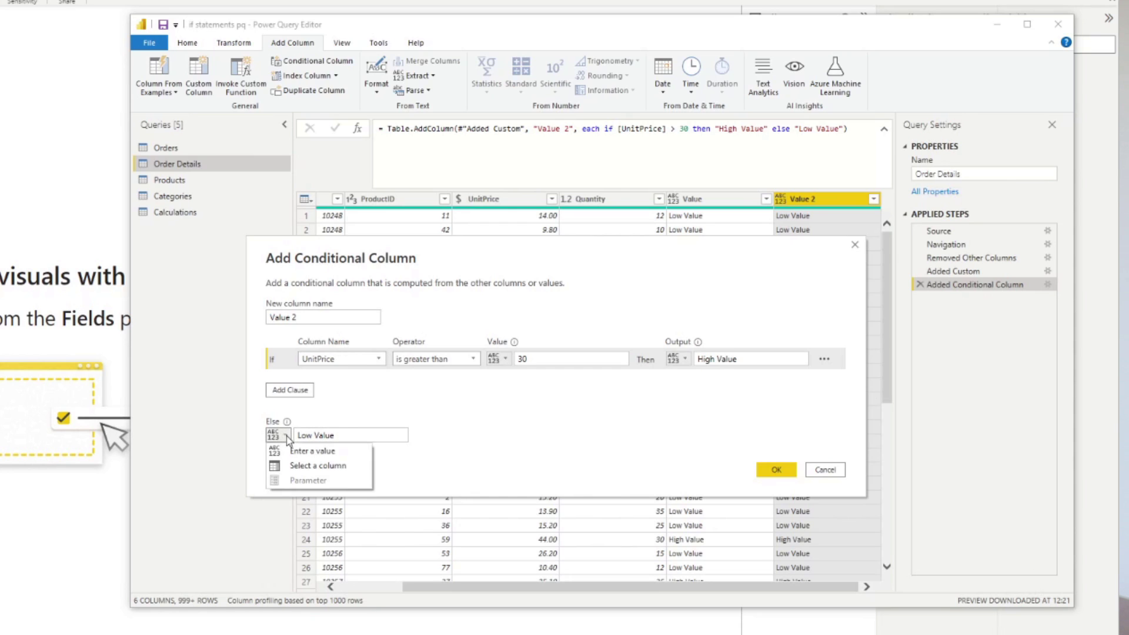
pyautogui.click(300, 465)
pyautogui.click(362, 435)
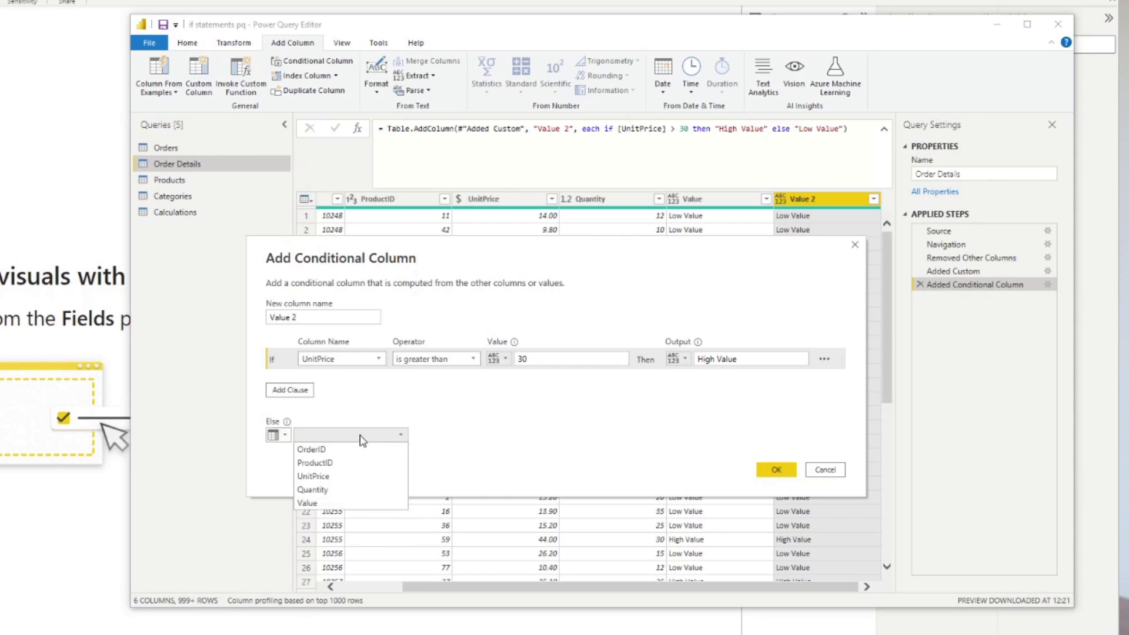
pyautogui.click(338, 475)
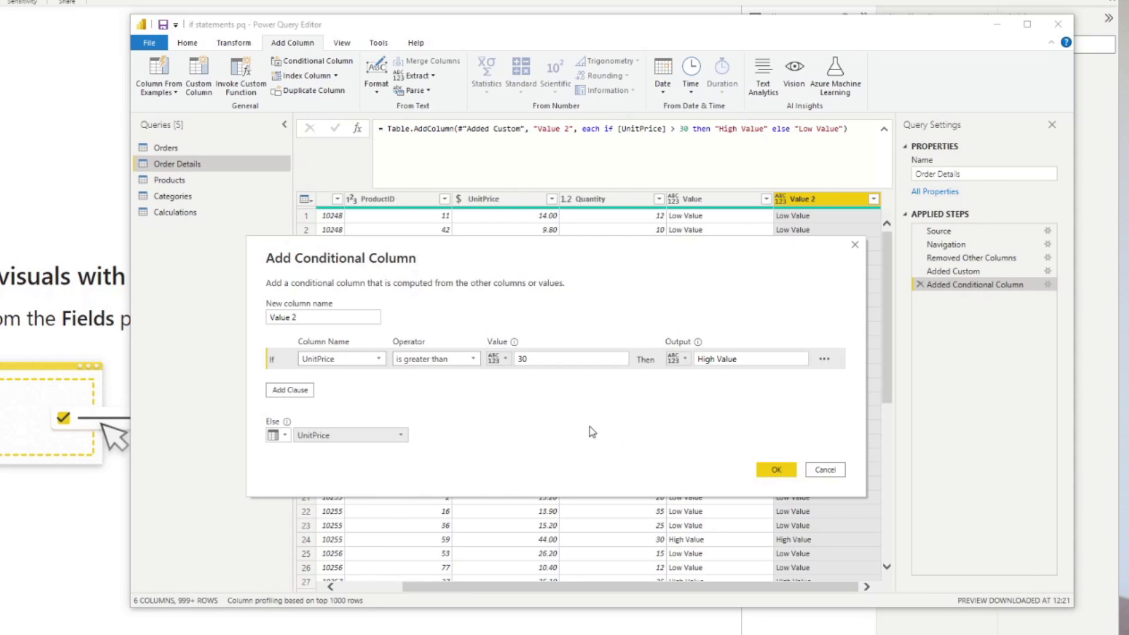
pyautogui.click(776, 471)
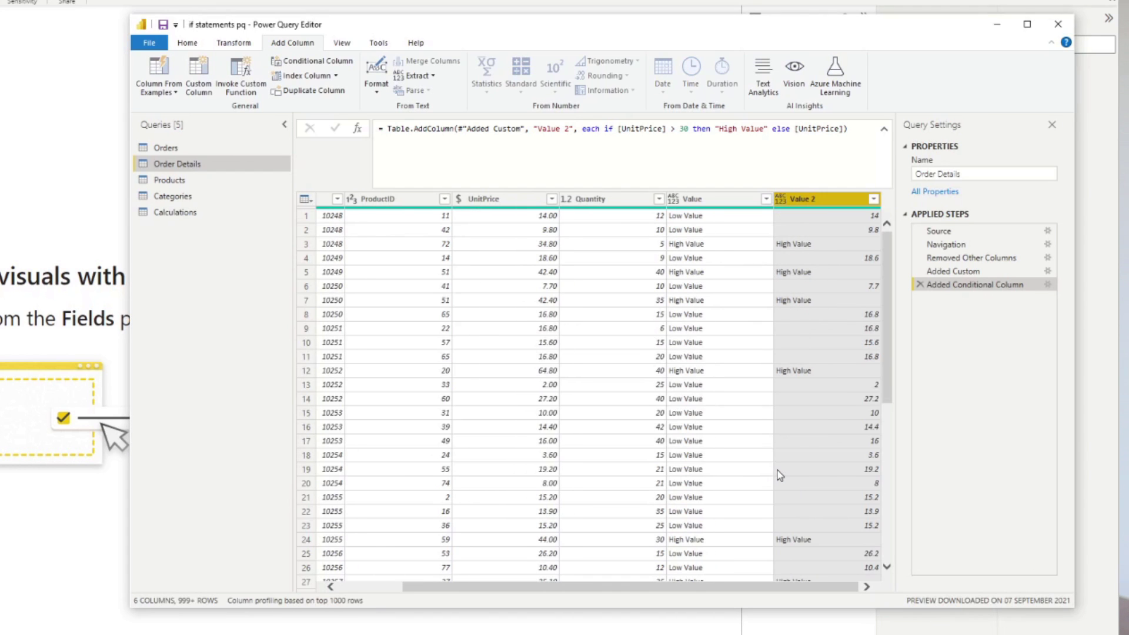
# Compare Value 2 with UnitPrice in the first five rows, and review the comparison operators available for its clause
pyautogui.click(835, 246)
pyautogui.click(828, 273)
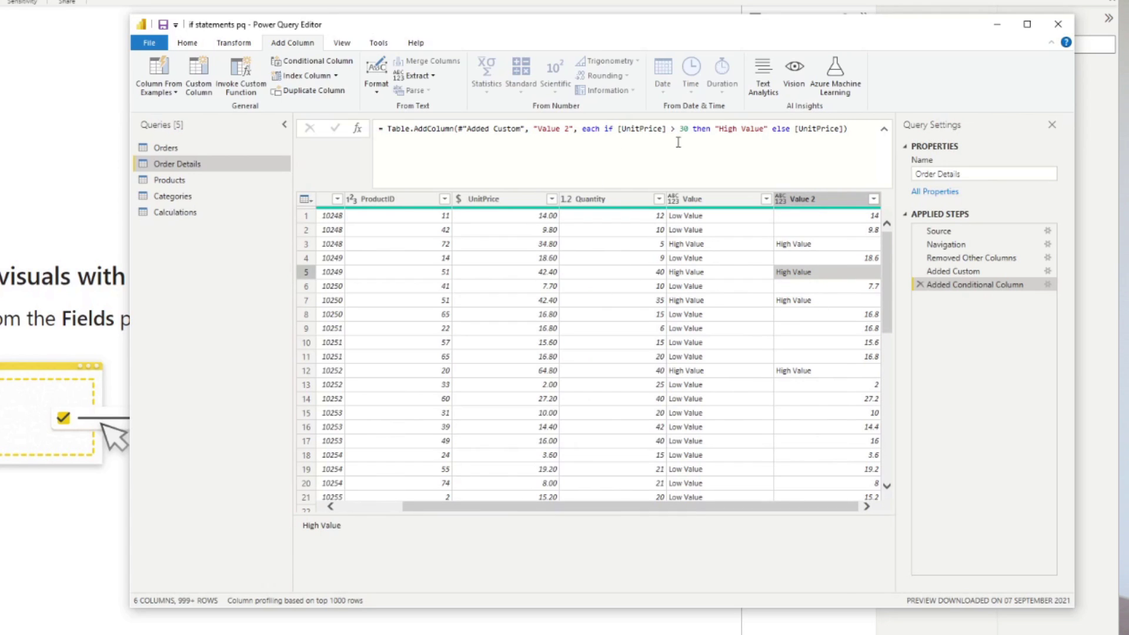
pyautogui.click(837, 258)
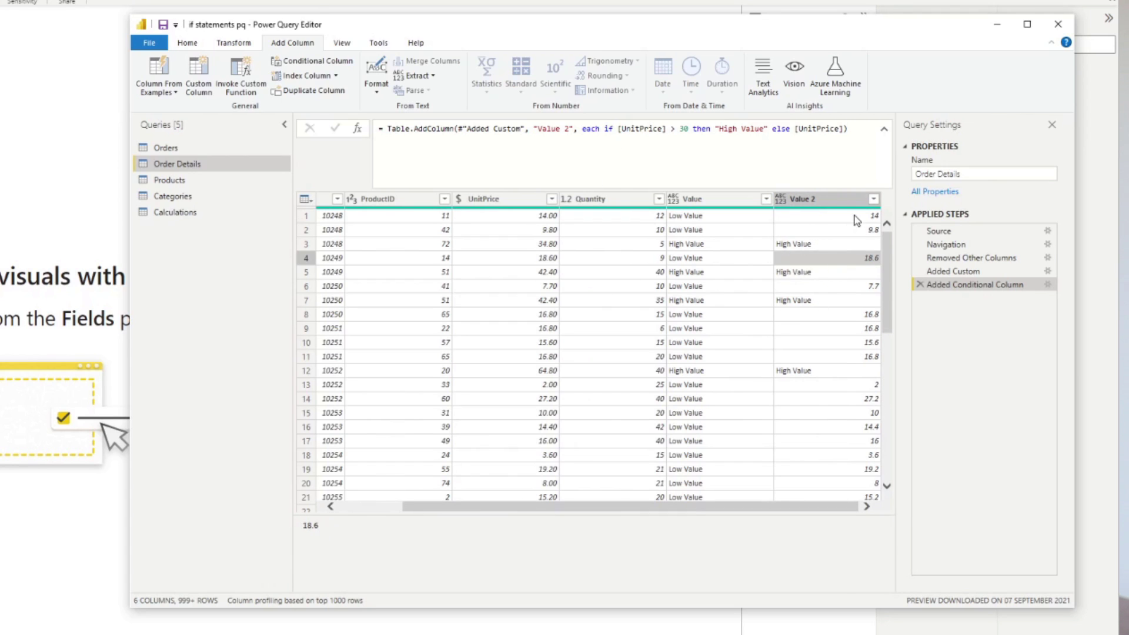
pyautogui.click(791, 218)
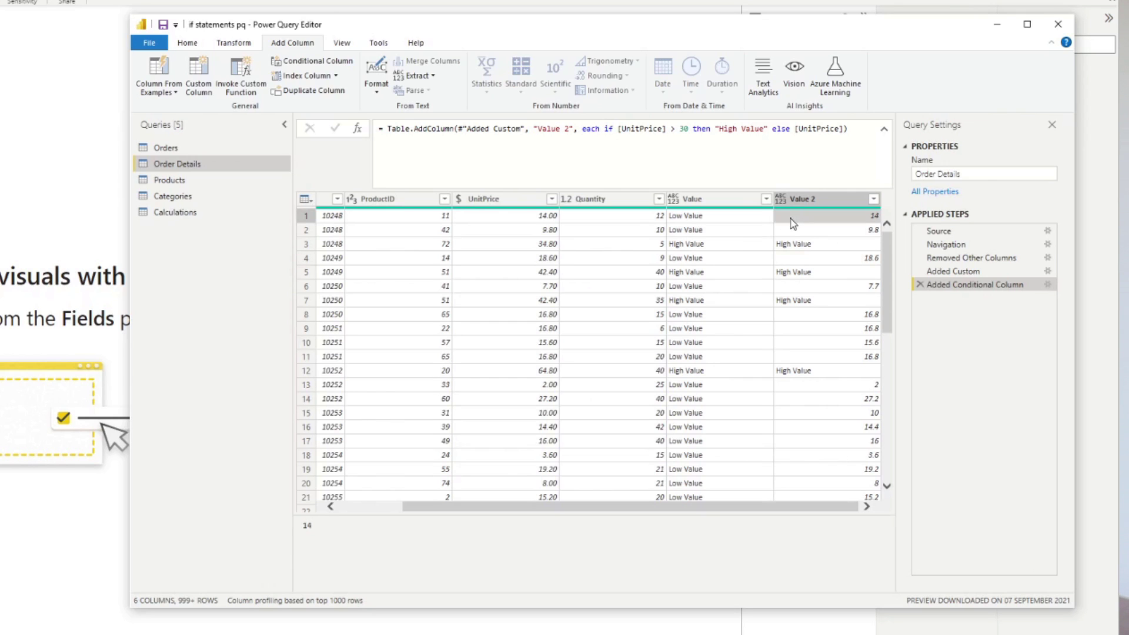
pyautogui.click(544, 218)
pyautogui.click(538, 232)
pyautogui.click(841, 233)
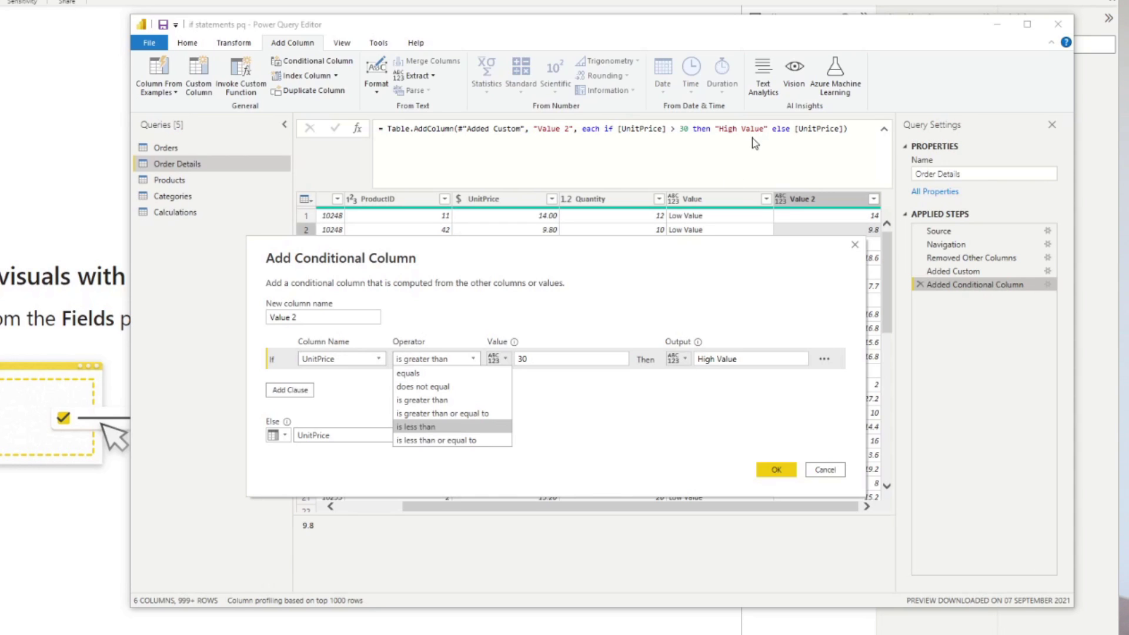
pyautogui.click(641, 288)
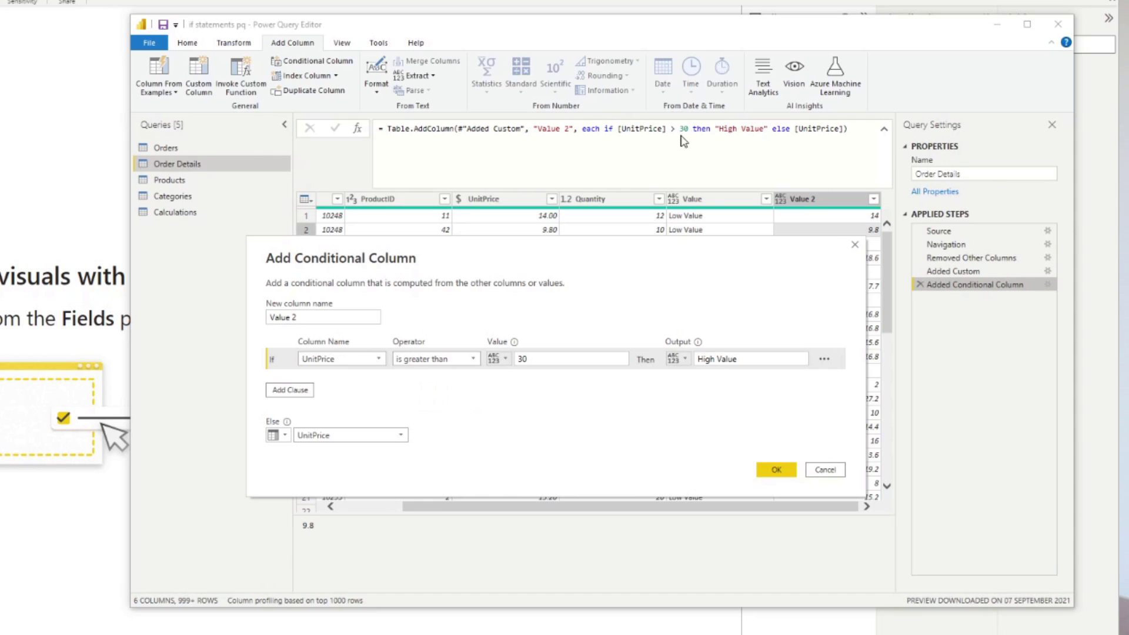
pyautogui.click(854, 244)
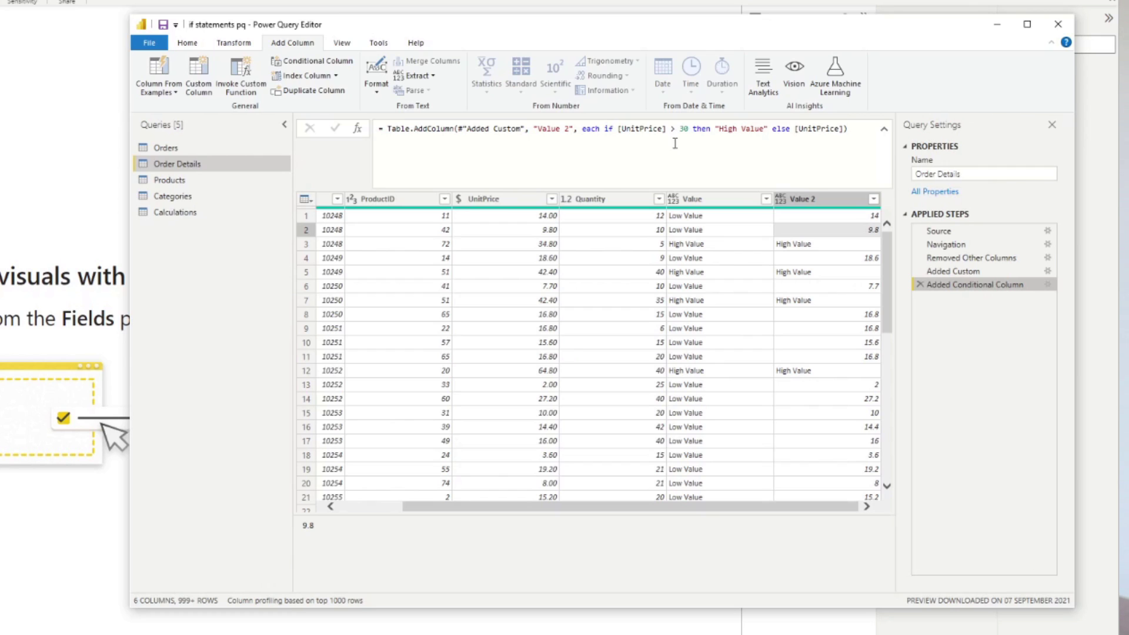
# Try the operators >=, = and <> in place of > in the Value 2 formula, and discard the edit
pyautogui.click(675, 129)
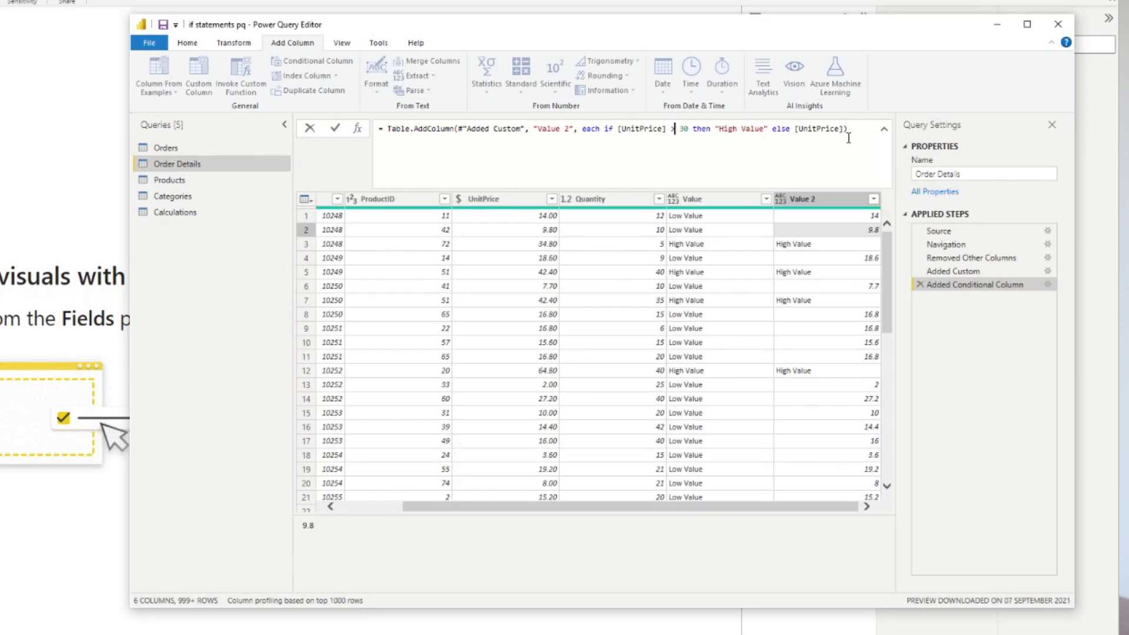
pyautogui.press('Delete')
pyautogui.write('<')
pyautogui.press('BackSpace')
pyautogui.write('>=')
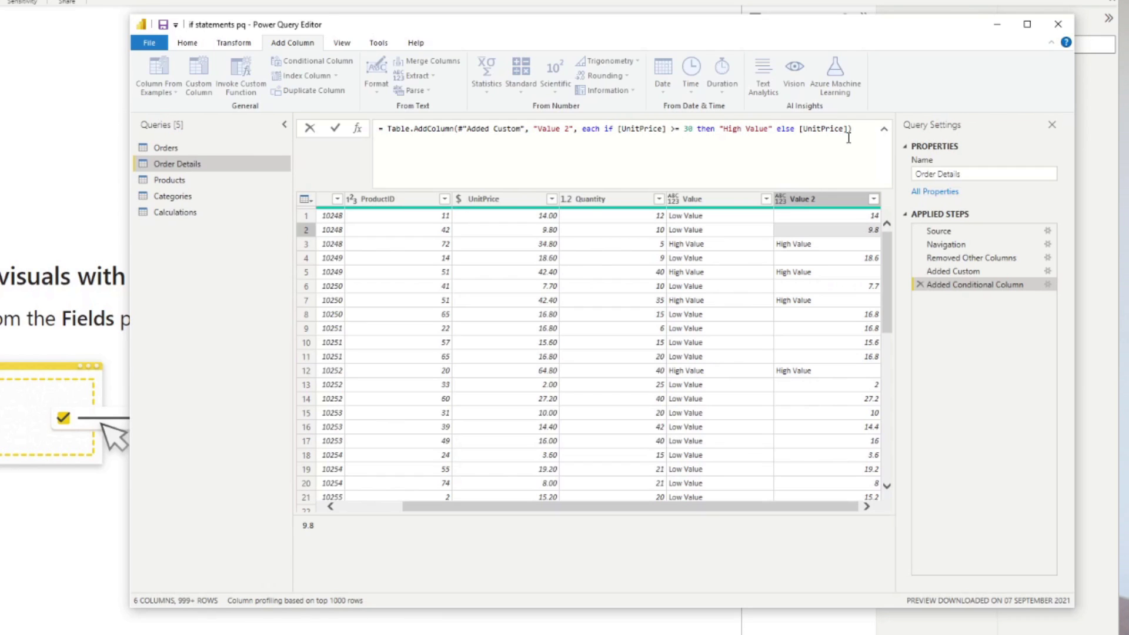
pyautogui.press('BackSpace')
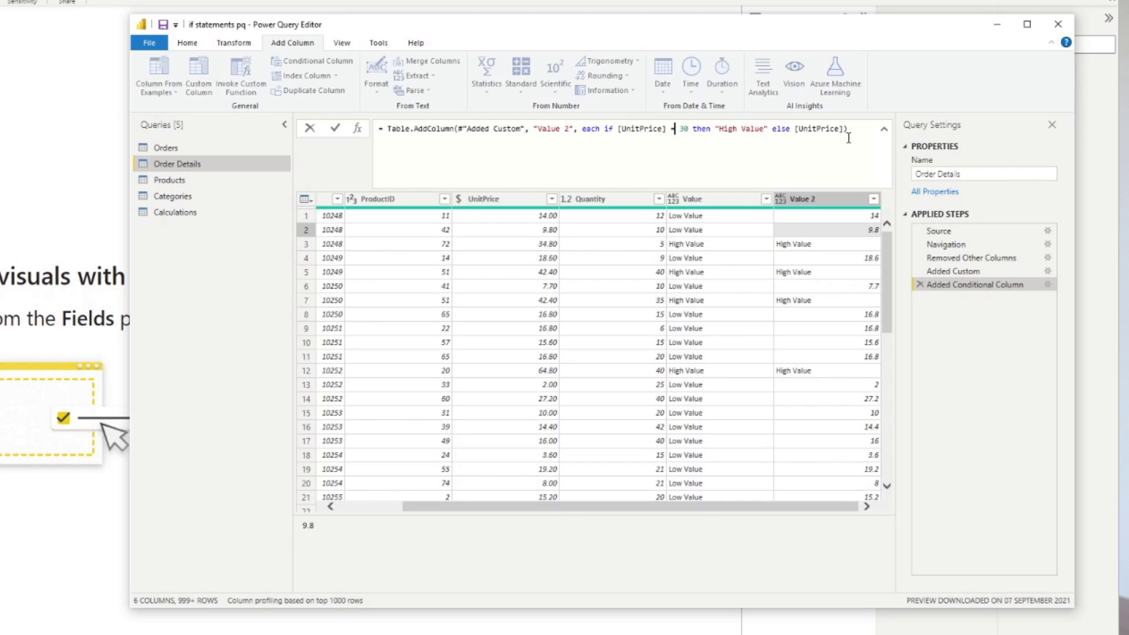
pyautogui.press('BackSpace')
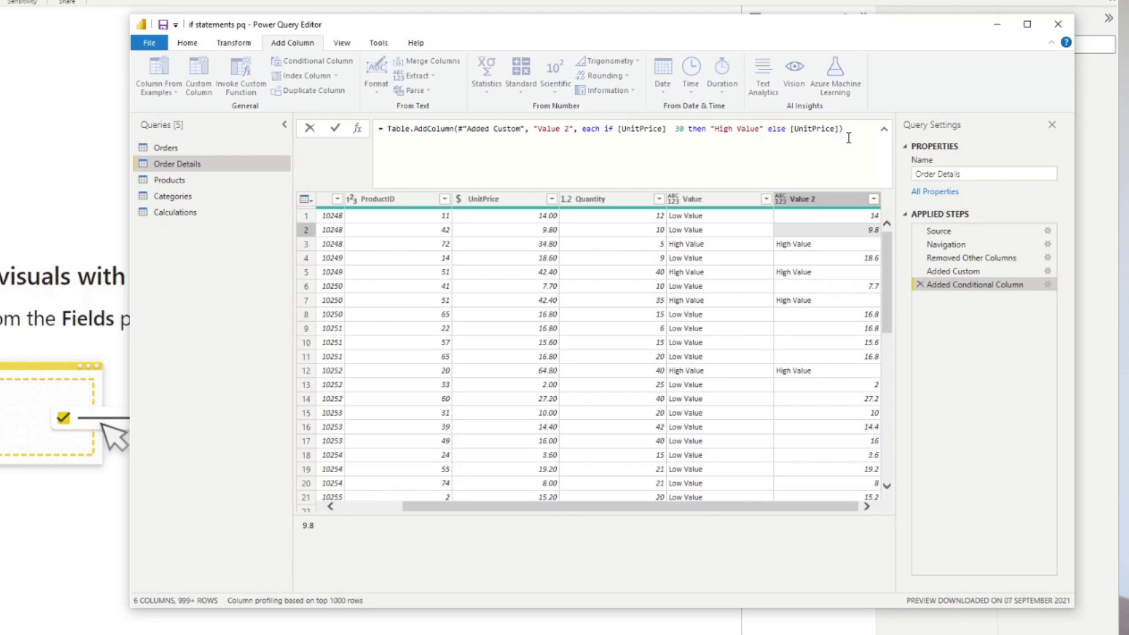
pyautogui.write('<>')
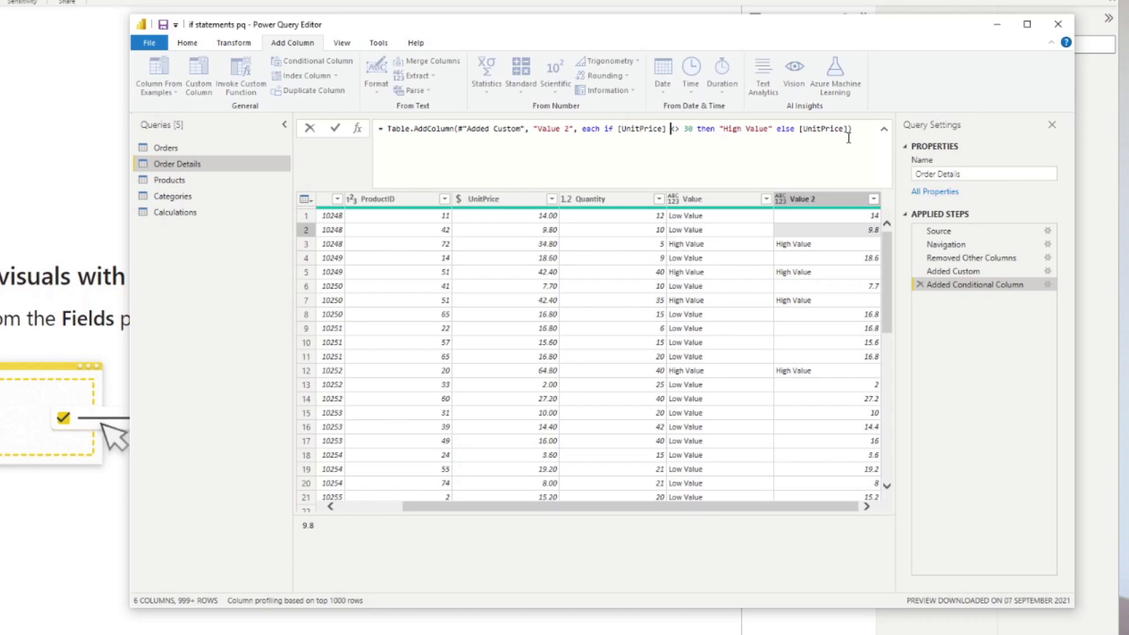
pyautogui.press('Escape')
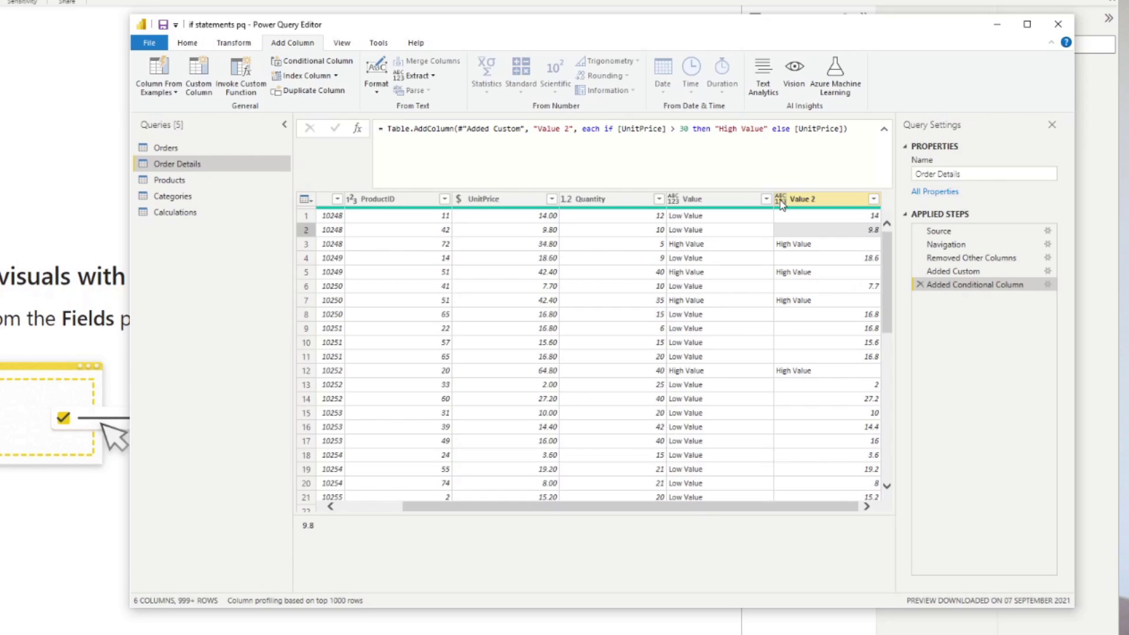
# Start a conditional column in Categories with an If clause testing whether CategoryName equals Beverages
pyautogui.click(174, 198)
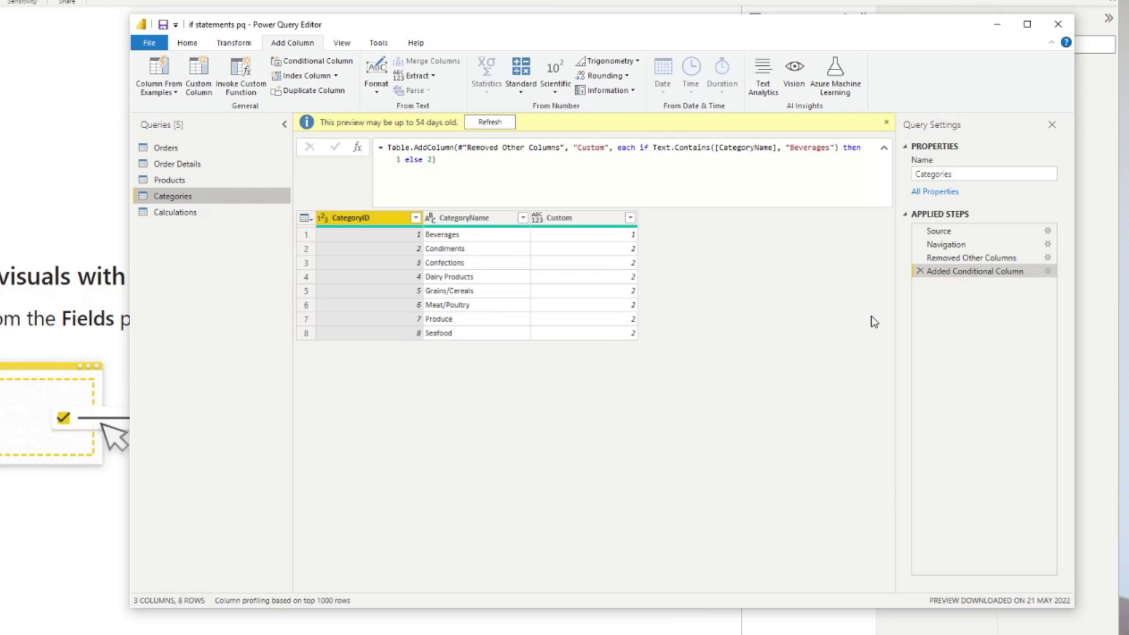
pyautogui.click(299, 68)
pyautogui.moveTo(490, 234); pyautogui.dragTo(854, 298)
pyautogui.click(732, 429)
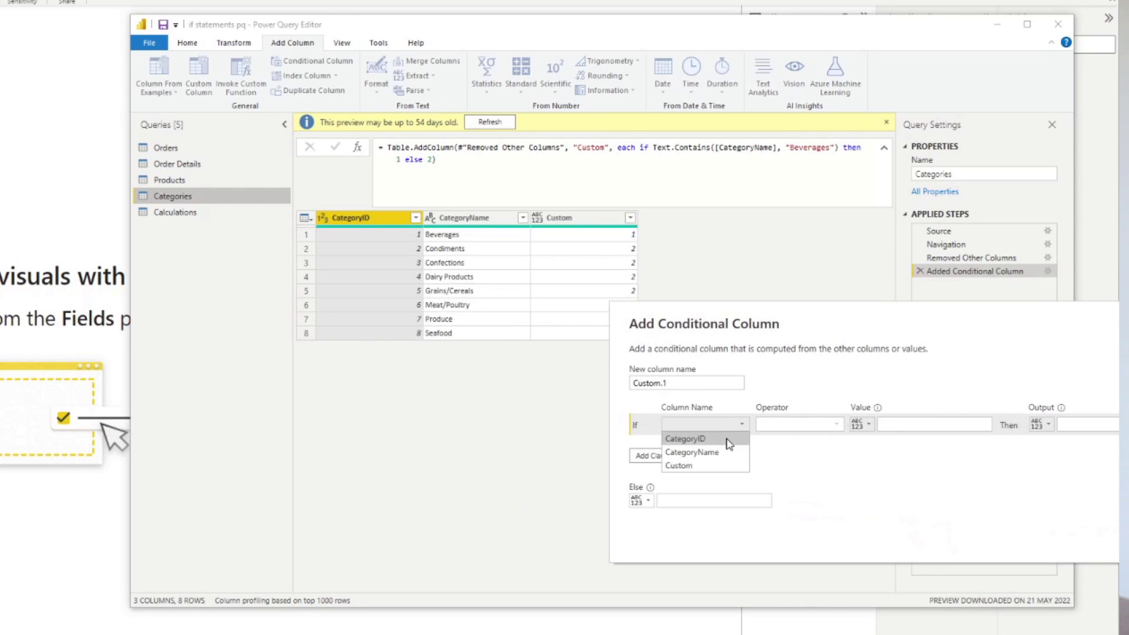
pyautogui.click(735, 450)
pyautogui.click(911, 429)
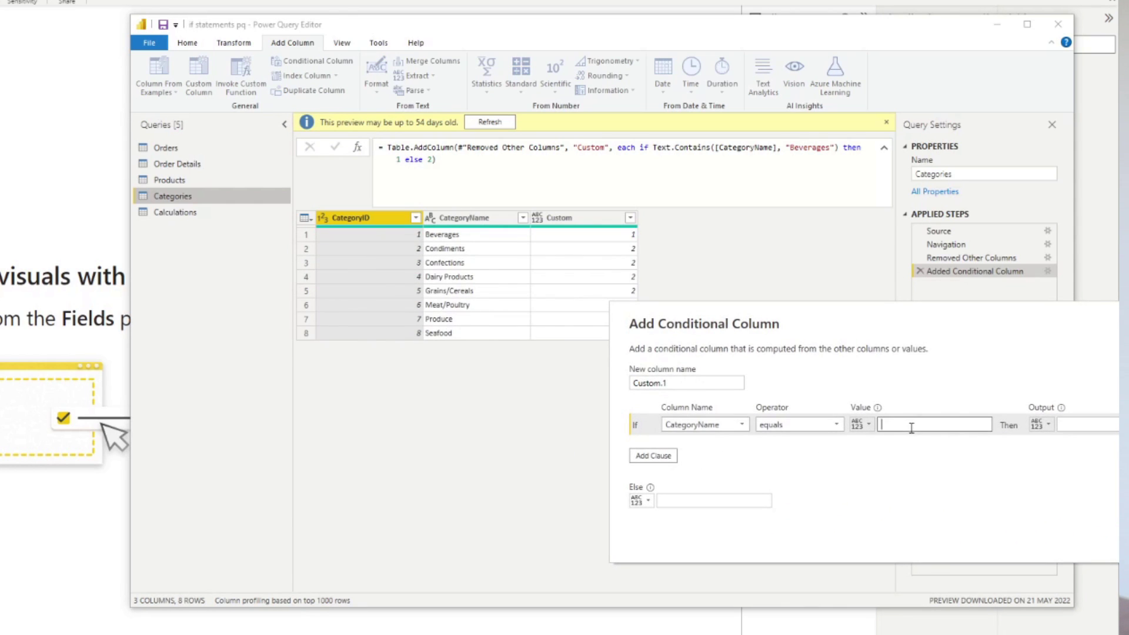
pyautogui.write('Becerage')
pyautogui.doubleClick(911, 429)
pyautogui.write('Beverages')
# Copy Beverages from the clause value to its output, leave Else empty, and create the conditional column in Categories
pyautogui.doubleClick(911, 428)
pyautogui.hotkey('ctrl', 'c')
pyautogui.press('Tab')
pyautogui.press('Tab')
pyautogui.hotkey('ctrl', 'v')
pyautogui.click(646, 502)
pyautogui.click(699, 501)
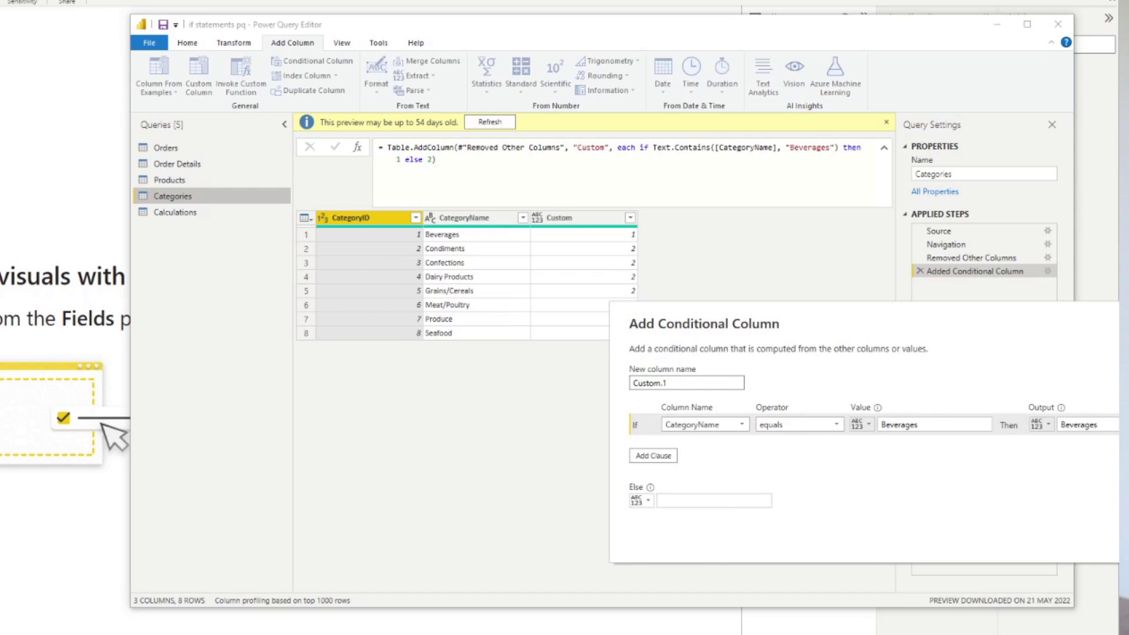
pyautogui.press('Return')
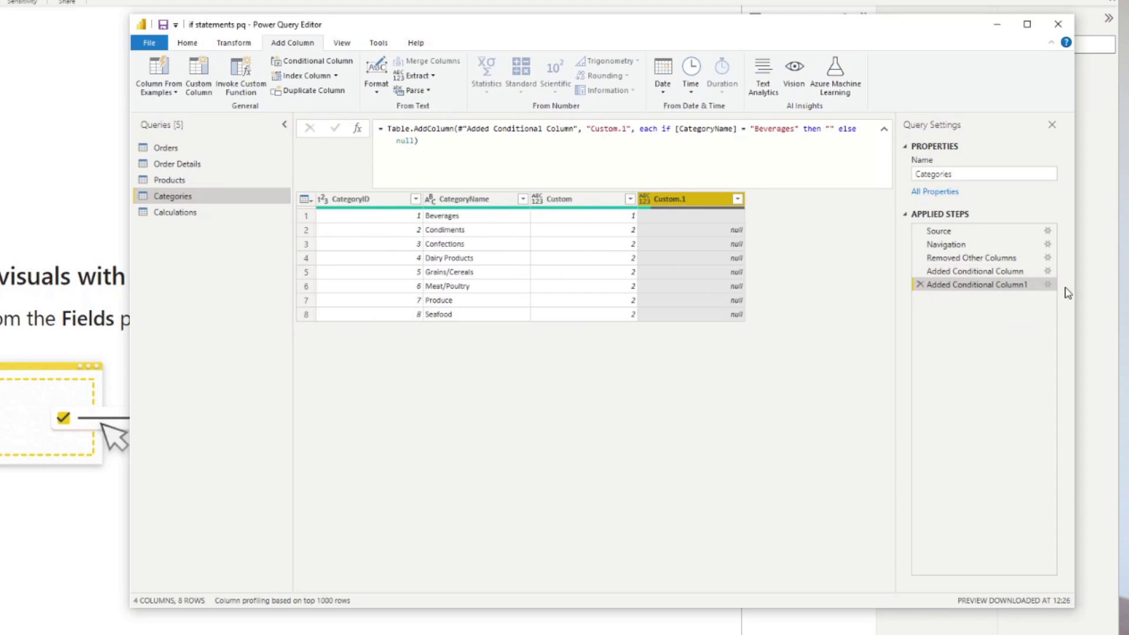
# Edit the Custom.1 conditional column and enter Beverages as the output of its clause
pyautogui.click(1048, 285)
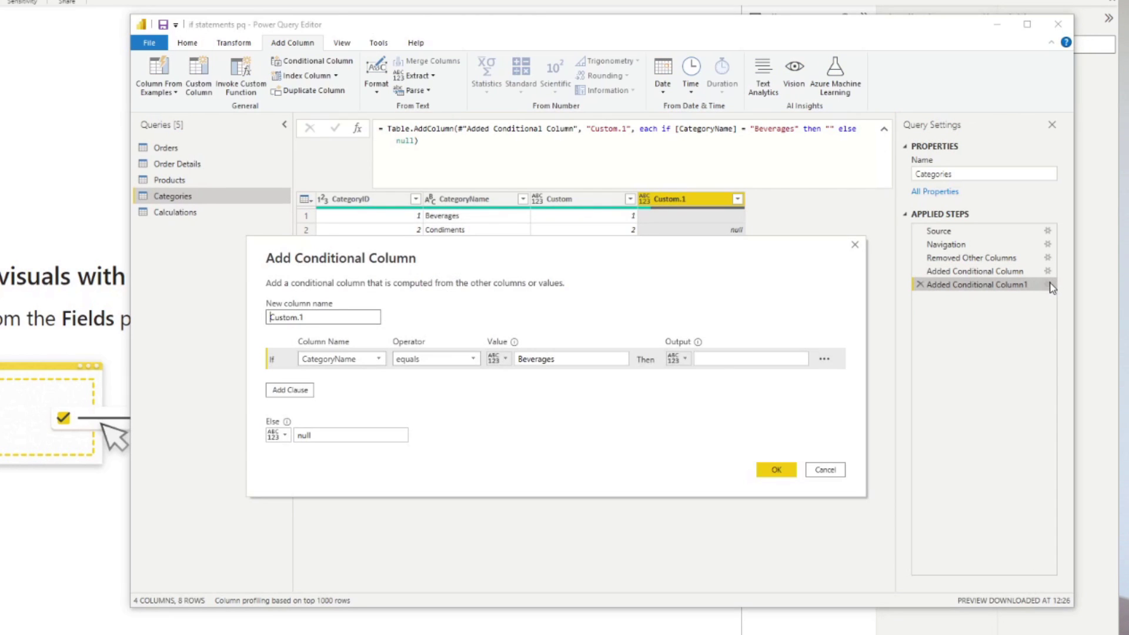
pyautogui.click(757, 360)
pyautogui.hotkey('ctrl', 'v')
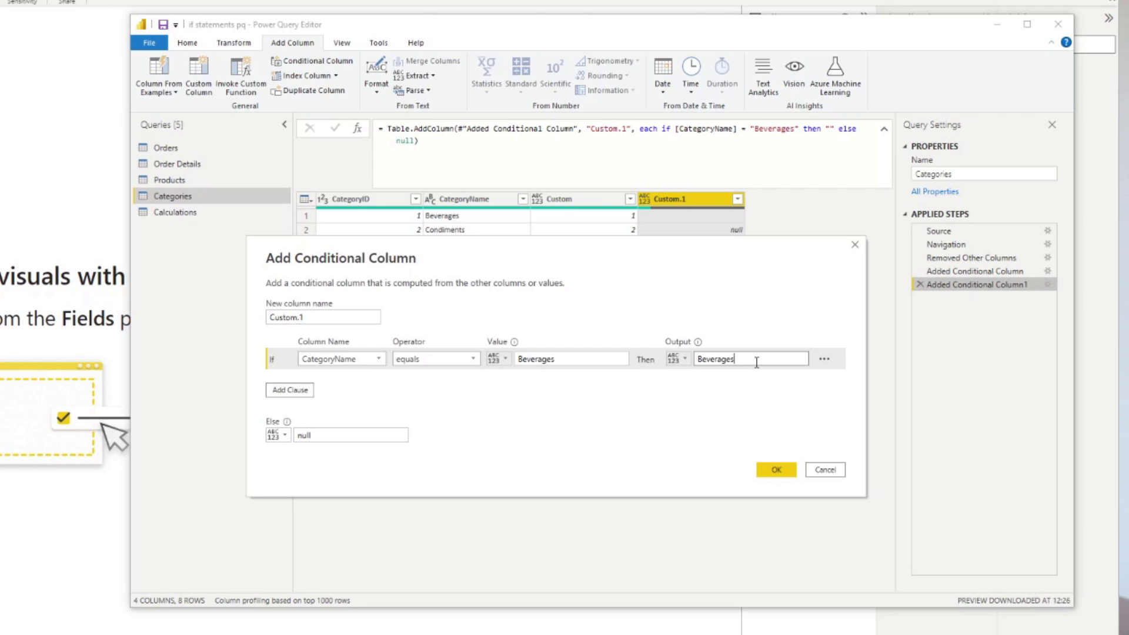
pyautogui.click(775, 469)
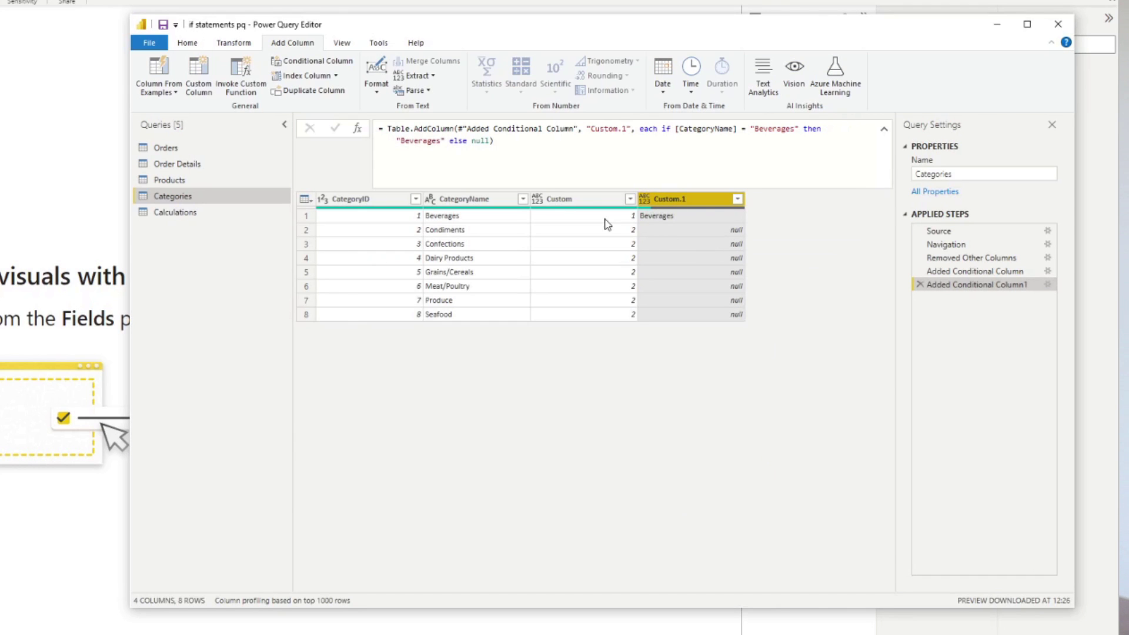
# Inspect the Custom.1 results in the Beverages, Condiments and Produce rows
pyautogui.click(690, 222)
pyautogui.click(708, 230)
pyautogui.click(724, 299)
# Review the text operators for the Custom.1 clause and change its CategoryName operator to contains
pyautogui.click(1048, 286)
pyautogui.moveTo(567, 252); pyautogui.dragTo(612, 214)
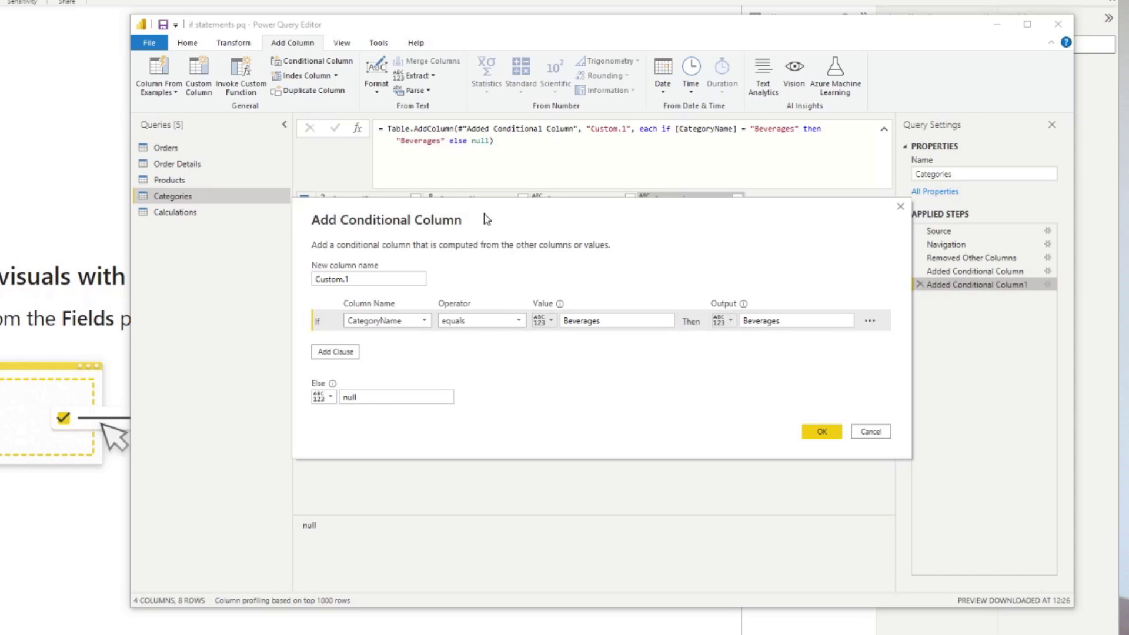
pyautogui.moveTo(487, 217); pyautogui.dragTo(478, 208)
pyautogui.click(478, 315)
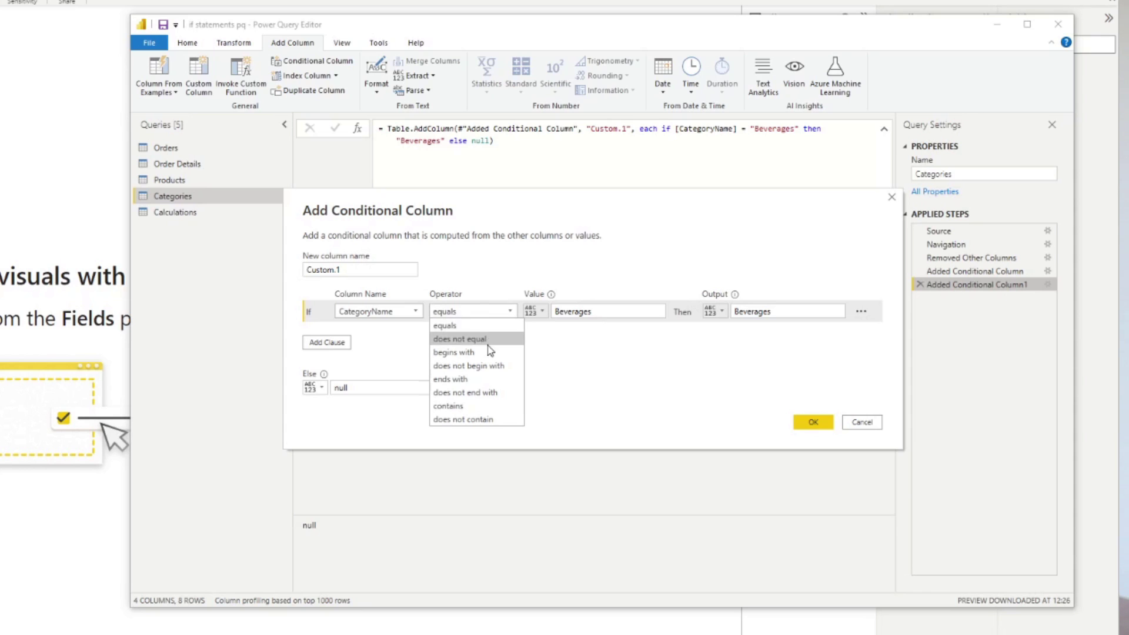
pyautogui.click(496, 314)
pyautogui.moveTo(530, 215); pyautogui.dragTo(733, 269)
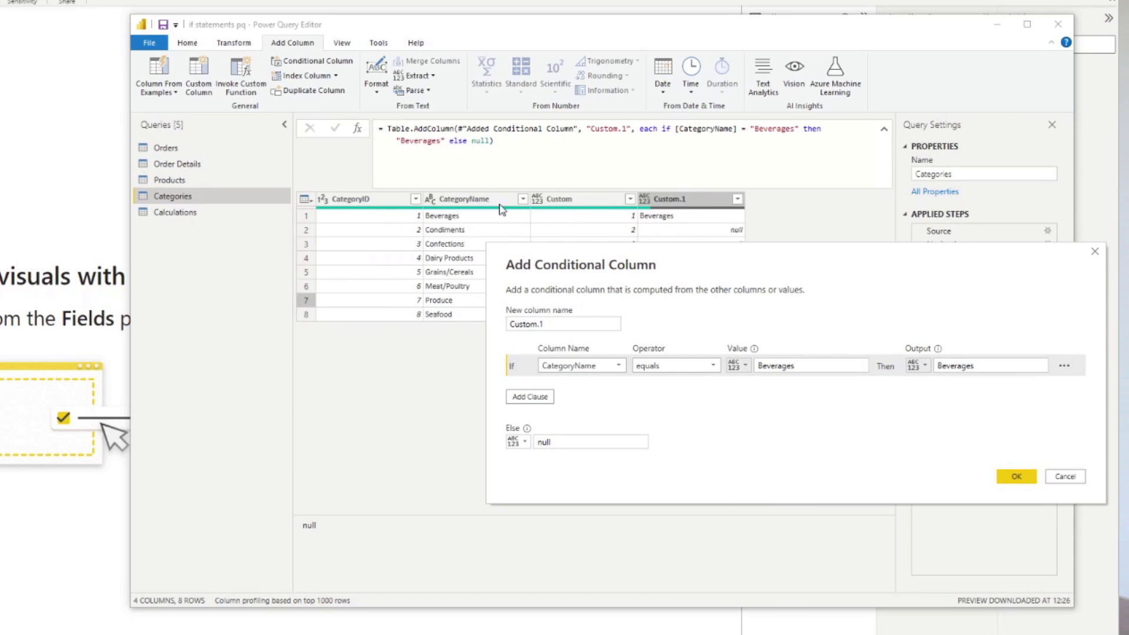
pyautogui.click(690, 370)
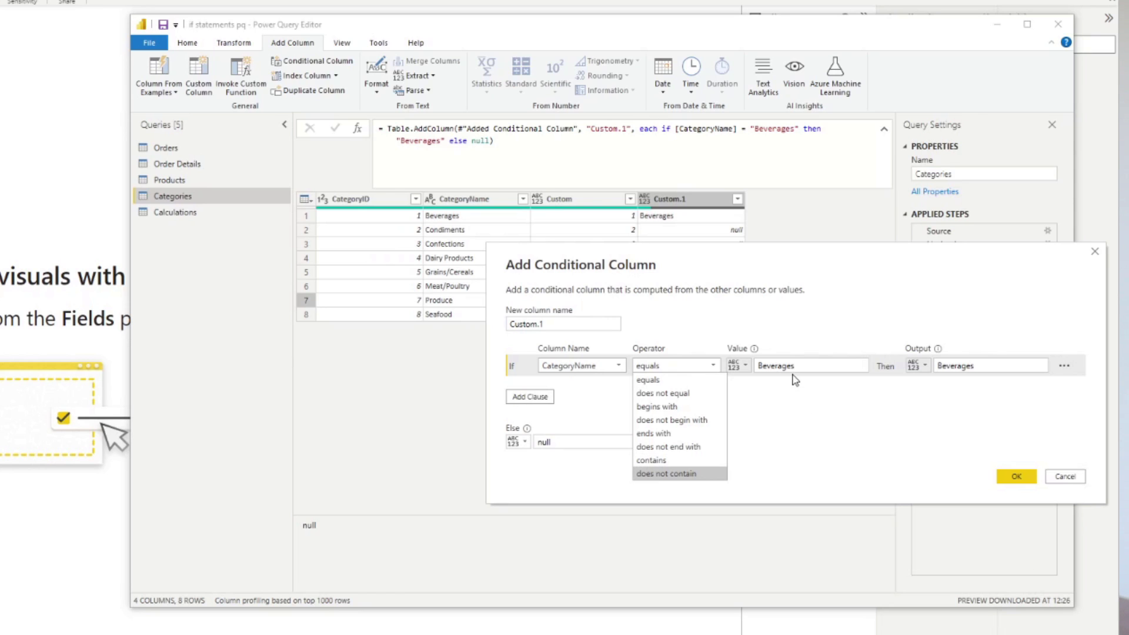
pyautogui.click(792, 415)
pyautogui.click(711, 376)
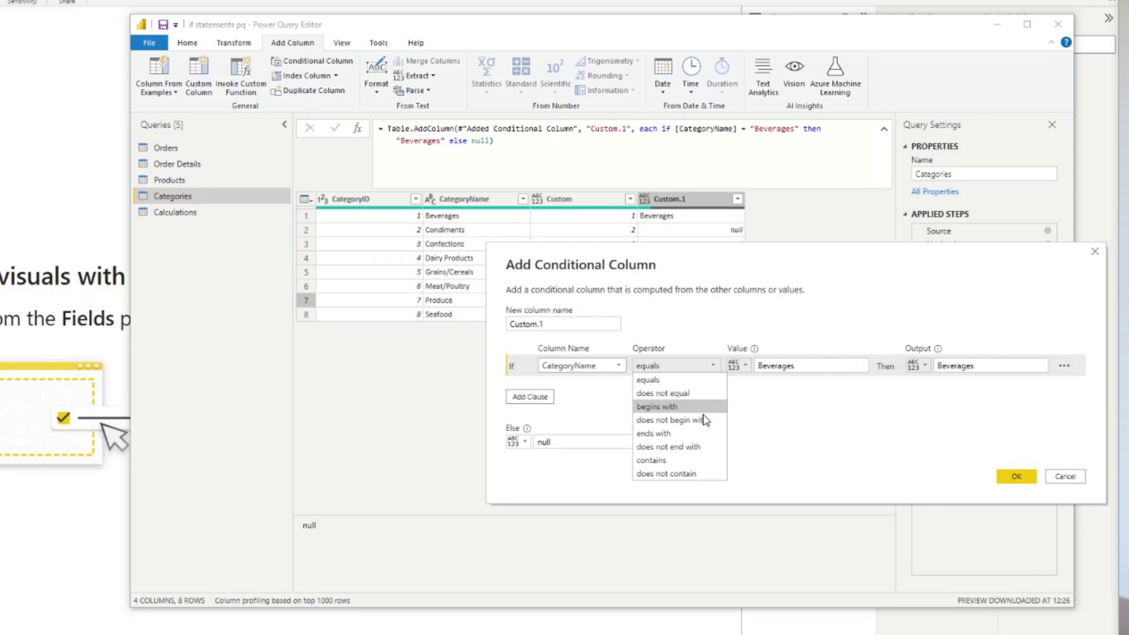
pyautogui.click(686, 460)
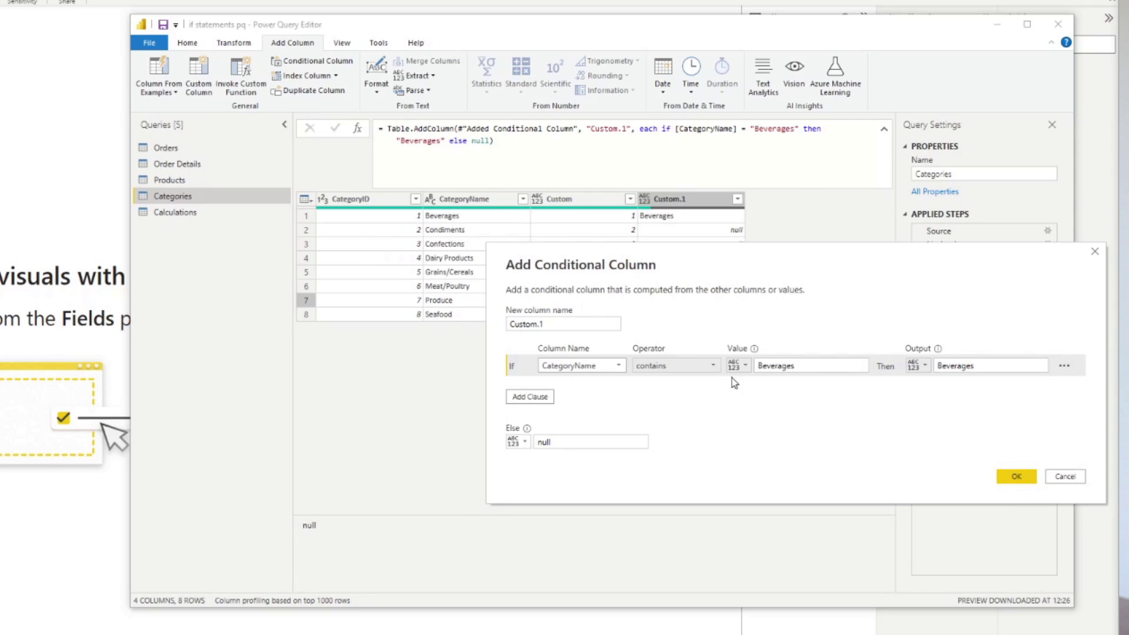
pyautogui.moveTo(721, 265); pyautogui.dragTo(699, 263)
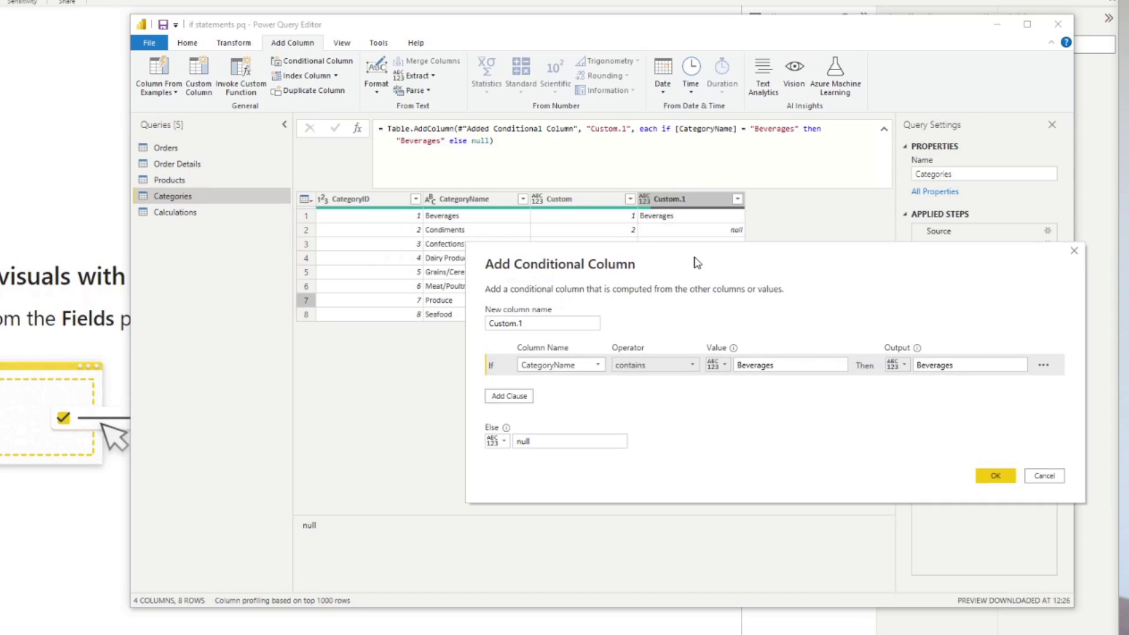
pyautogui.click(993, 477)
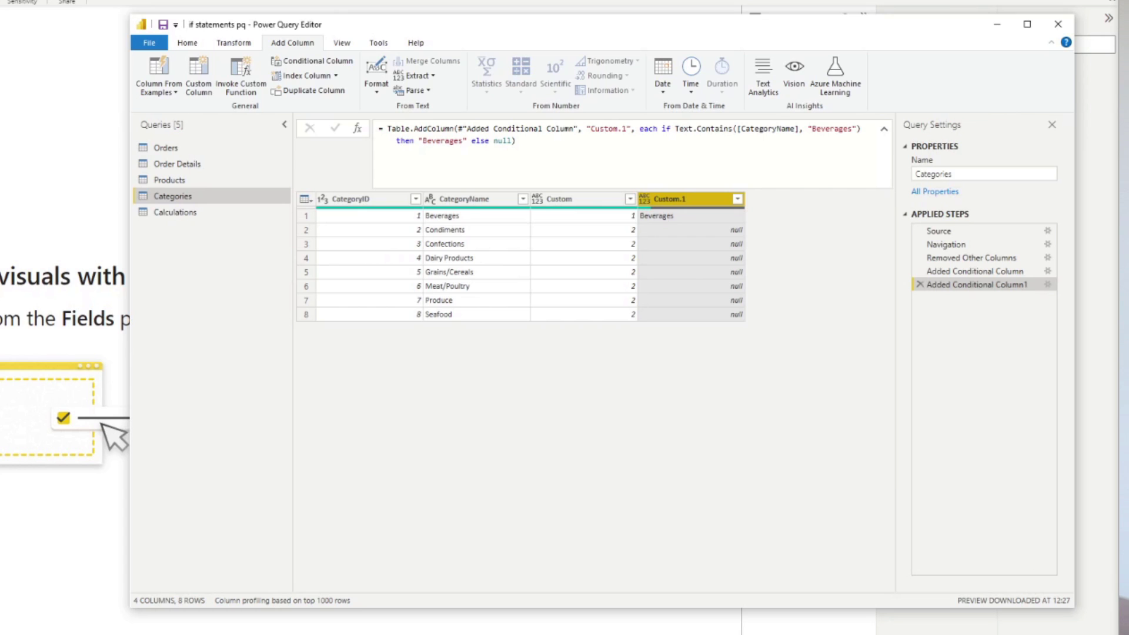
# Review the Value 2 clause in Order Details, then delete the Added Conditional Column and Added Custom steps
pyautogui.click(207, 167)
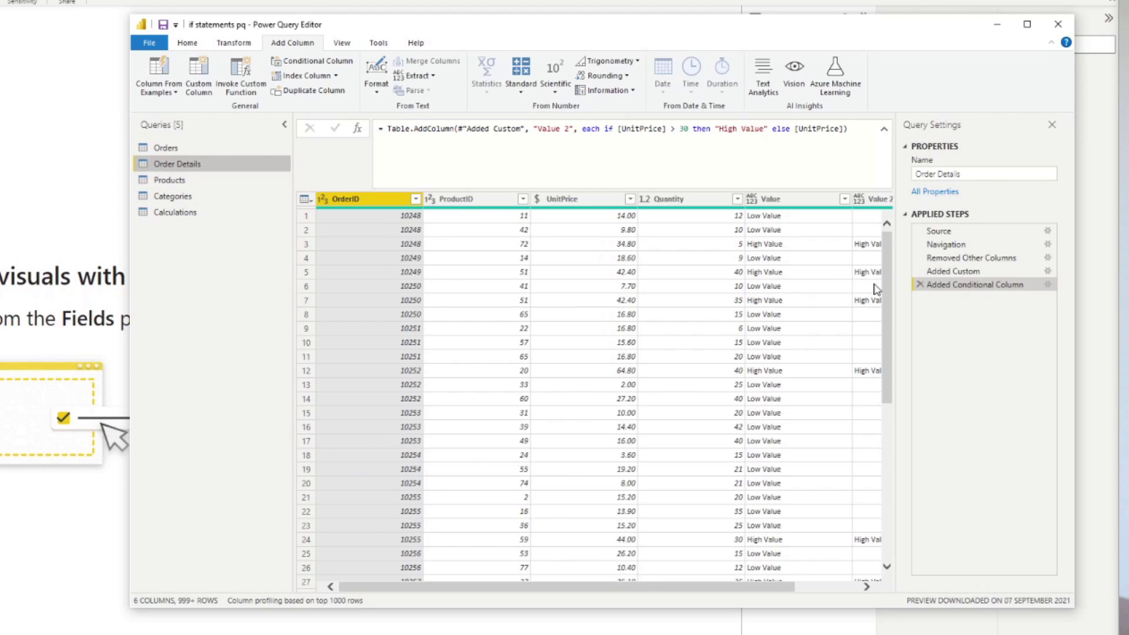
pyautogui.click(1047, 284)
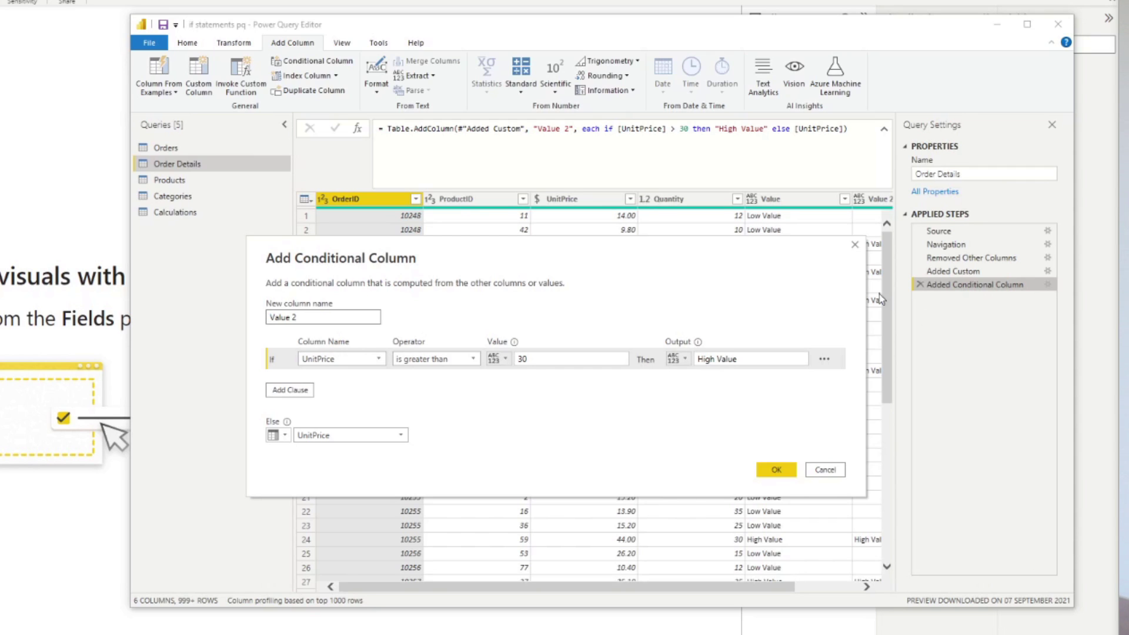
pyautogui.click(857, 248)
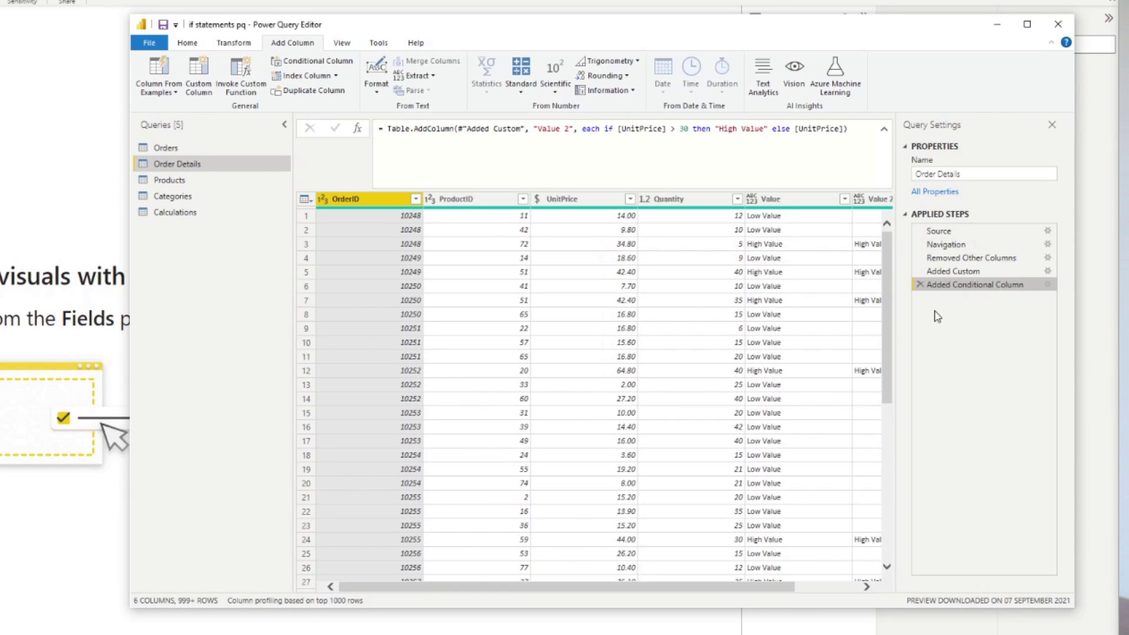
pyautogui.click(920, 284)
pyautogui.click(919, 271)
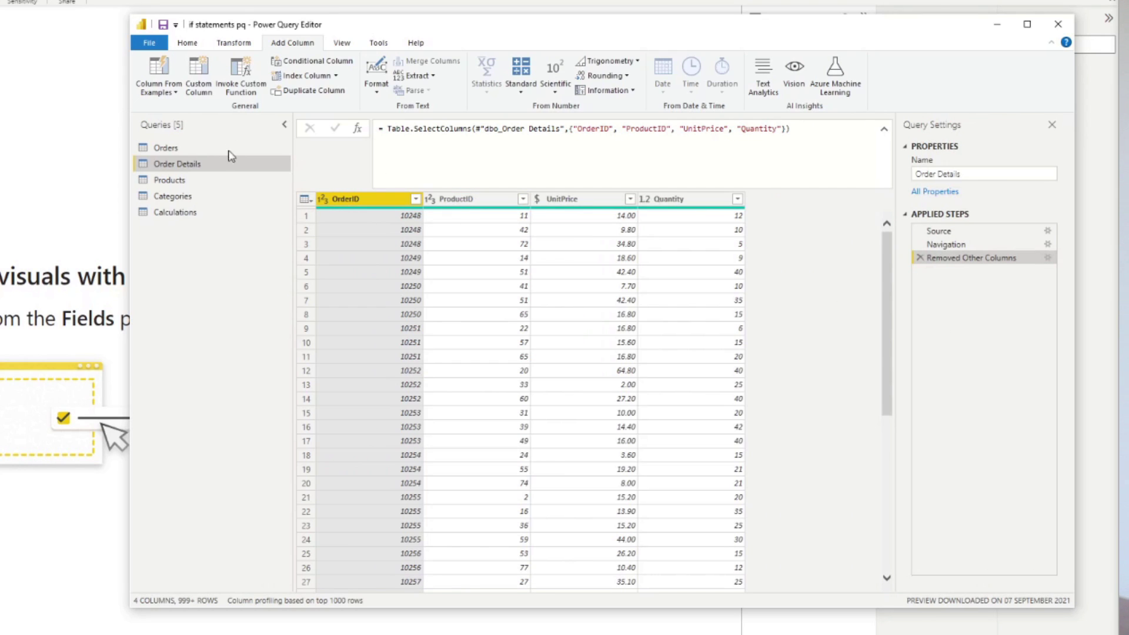
# Start a custom column in Order Details with the condition if [UnitPrice] > 20 and [Quantity] > 10
pyautogui.click(198, 86)
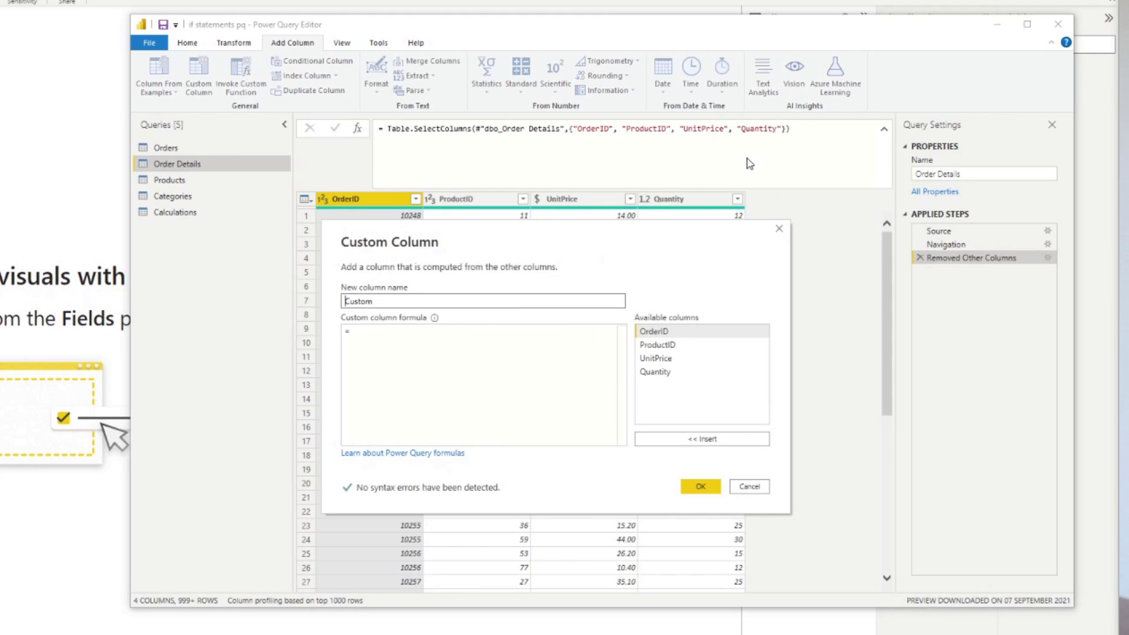
pyautogui.doubleClick(556, 296)
pyautogui.click(527, 376)
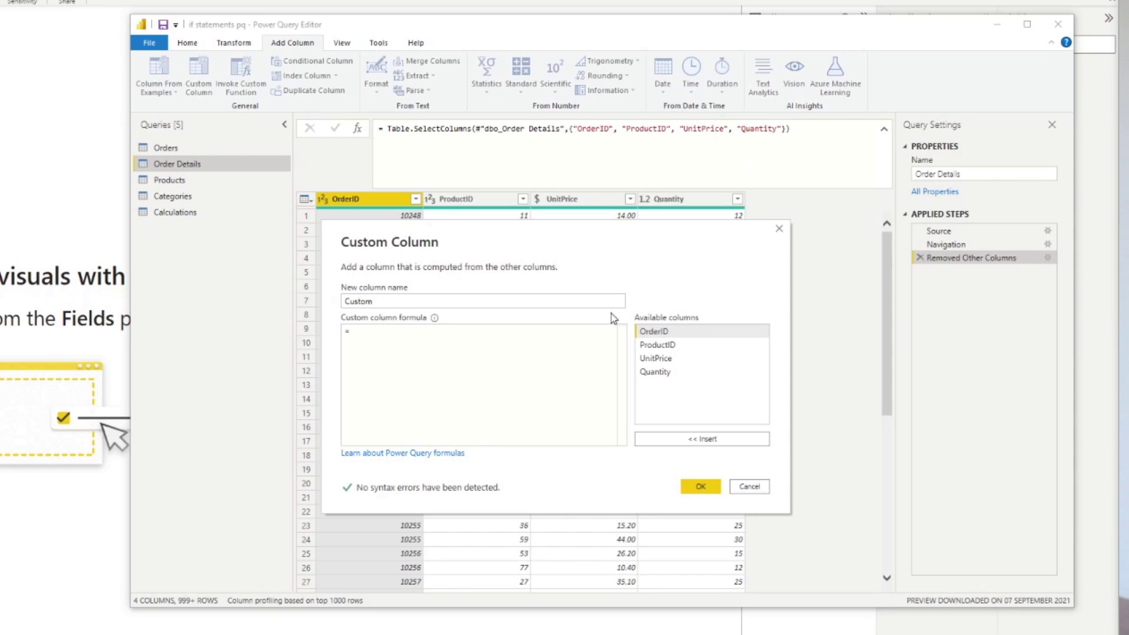
pyautogui.write('if ')
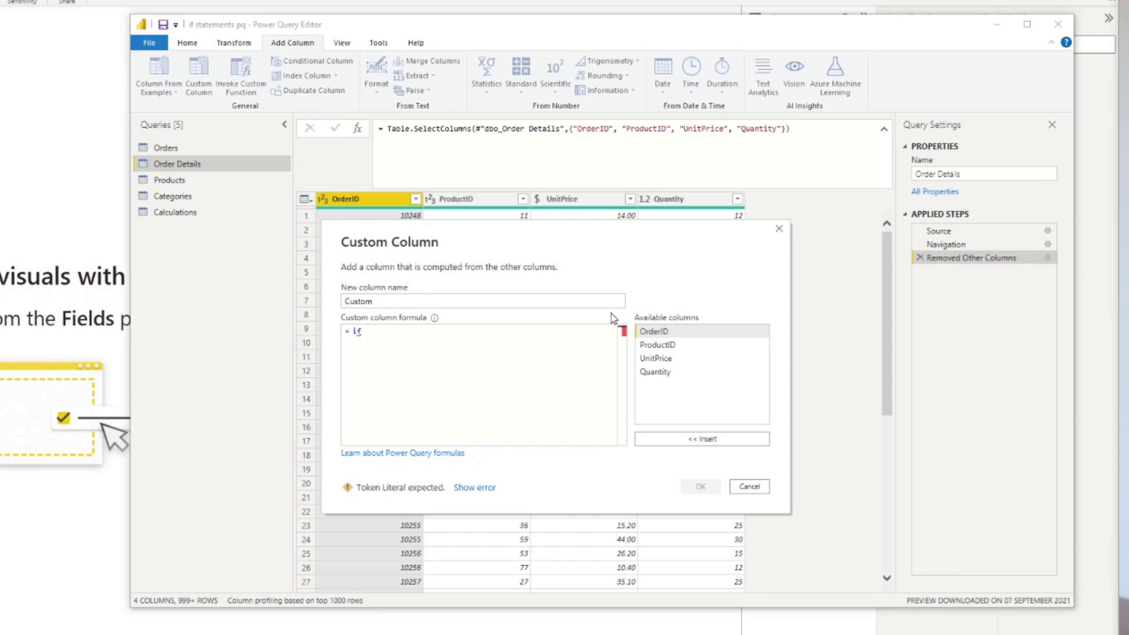
pyautogui.write('unit')
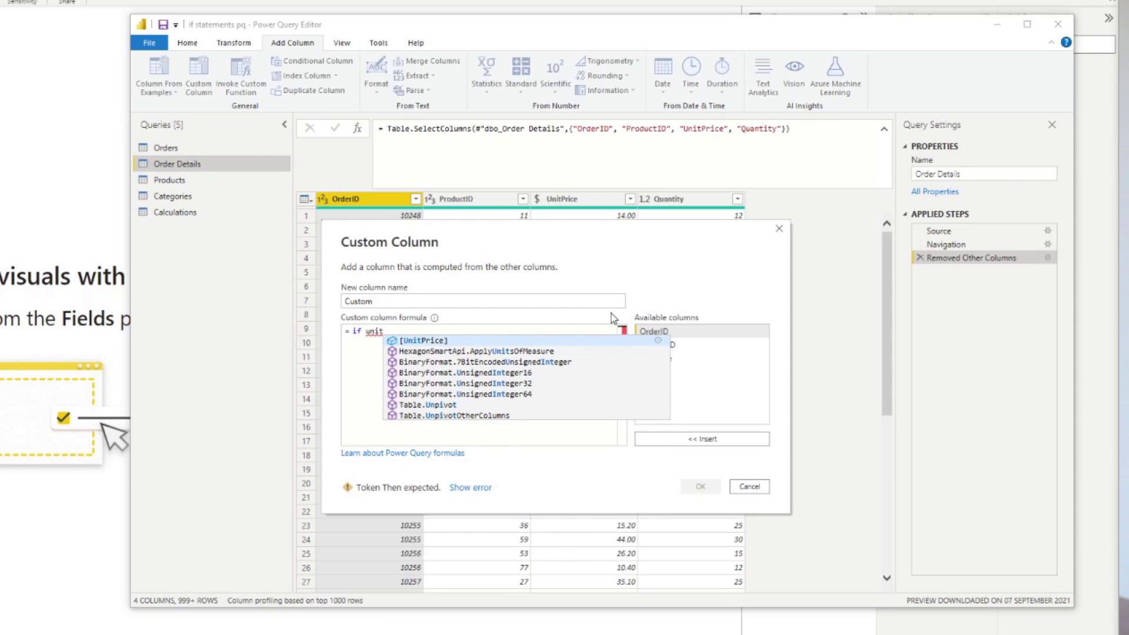
pyautogui.press('Tab')
pyautogui.write('> 20 ')
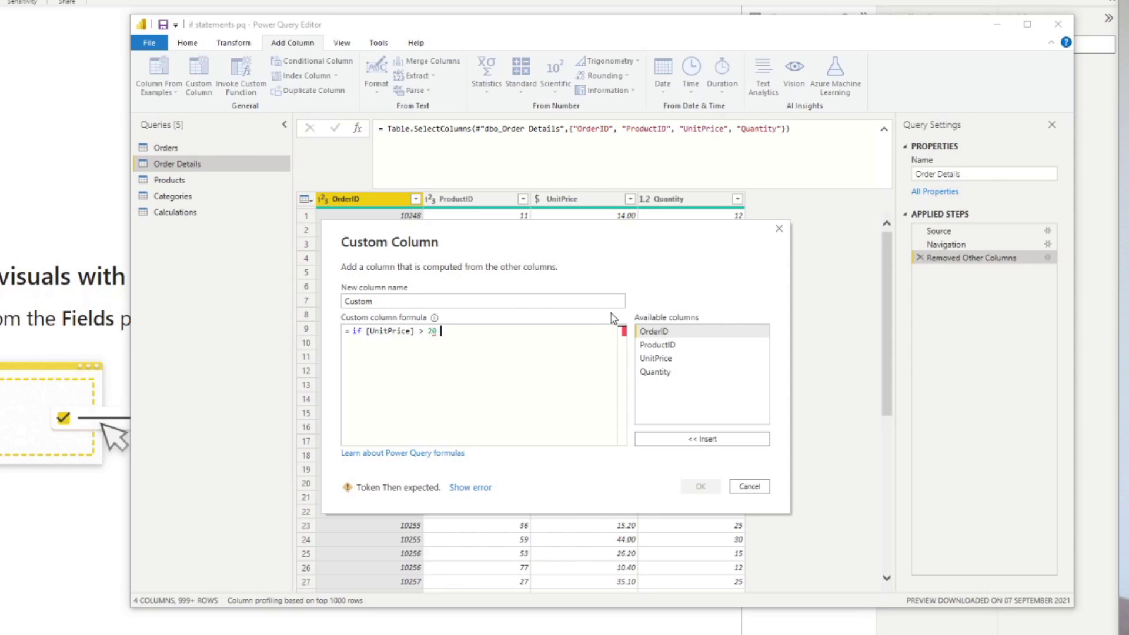
pyautogui.write('and')
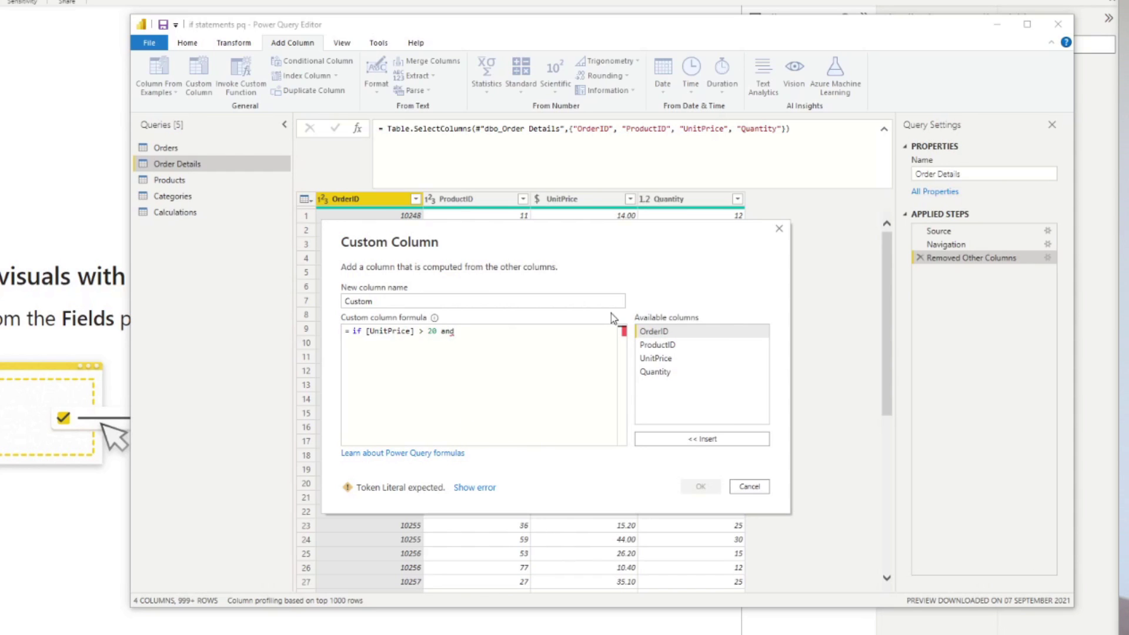
pyautogui.write('[Qua')
pyautogui.press('Tab')
pyautogui.write('> 10')
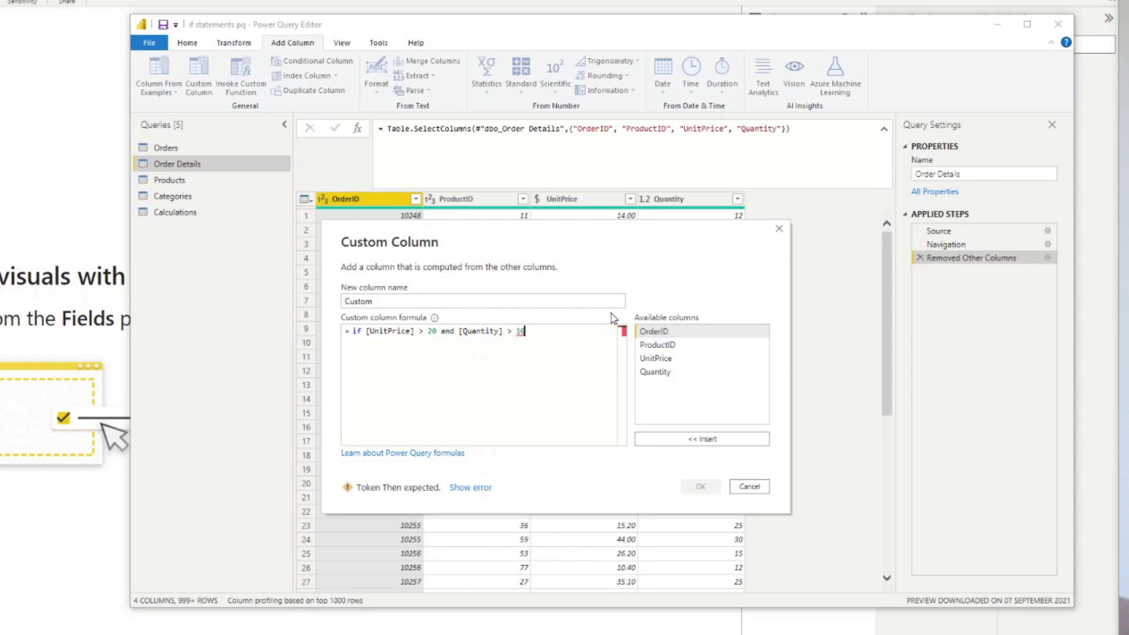
# Complete the formula with then "High Value" else "Low Value" and create the custom column
pyautogui.write(' then "High Value"')
pyautogui.press('Return')
pyautogui.write('els')
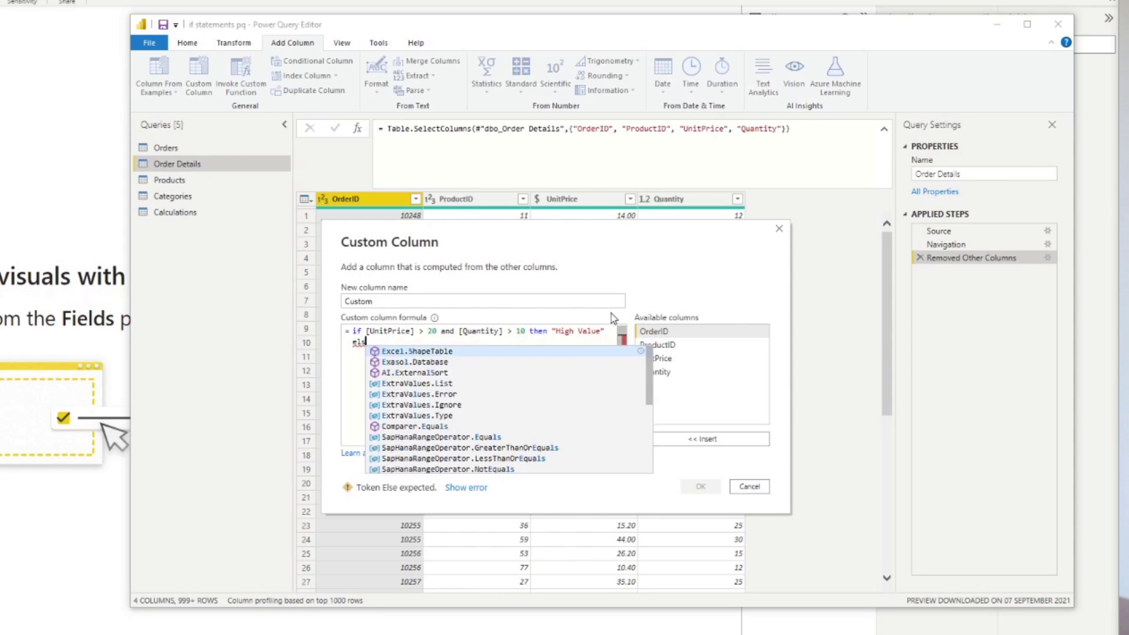
pyautogui.write('e "Low Valu')
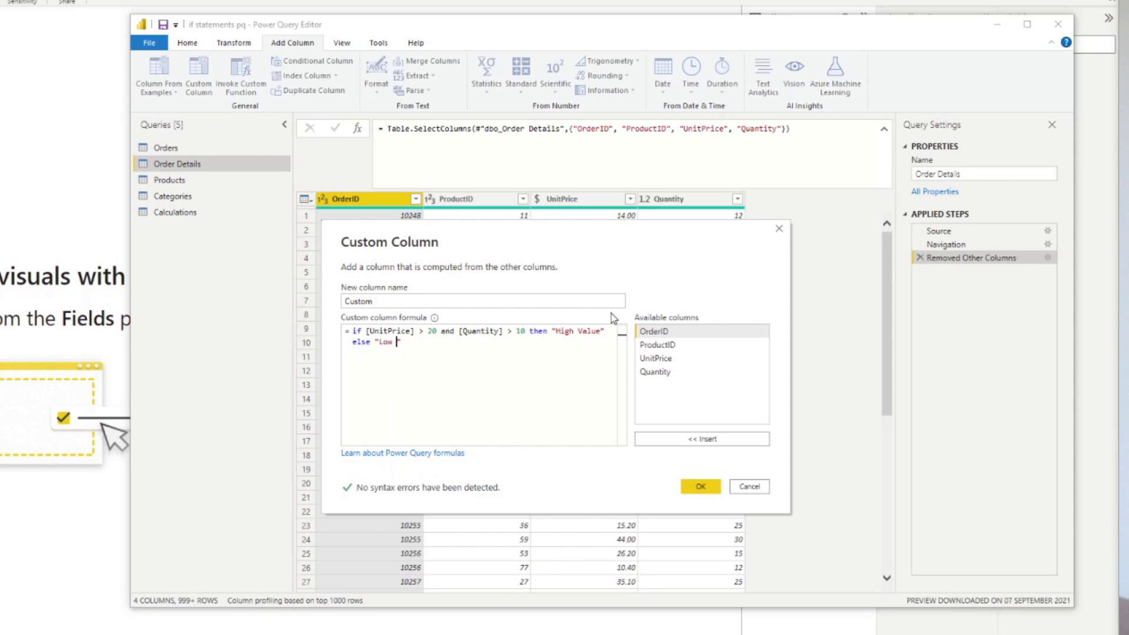
pyautogui.write('e')
pyautogui.click(705, 487)
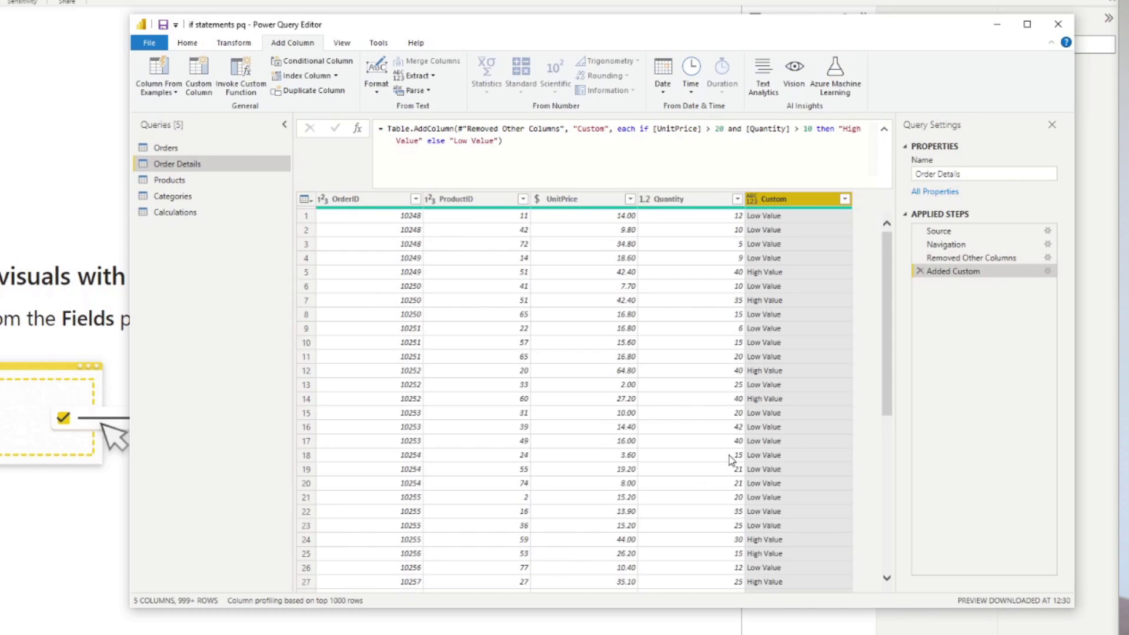
# Check the row 5 result against the UnitPrice condition and the High Value output in the Custom column's formula
pyautogui.click(828, 275)
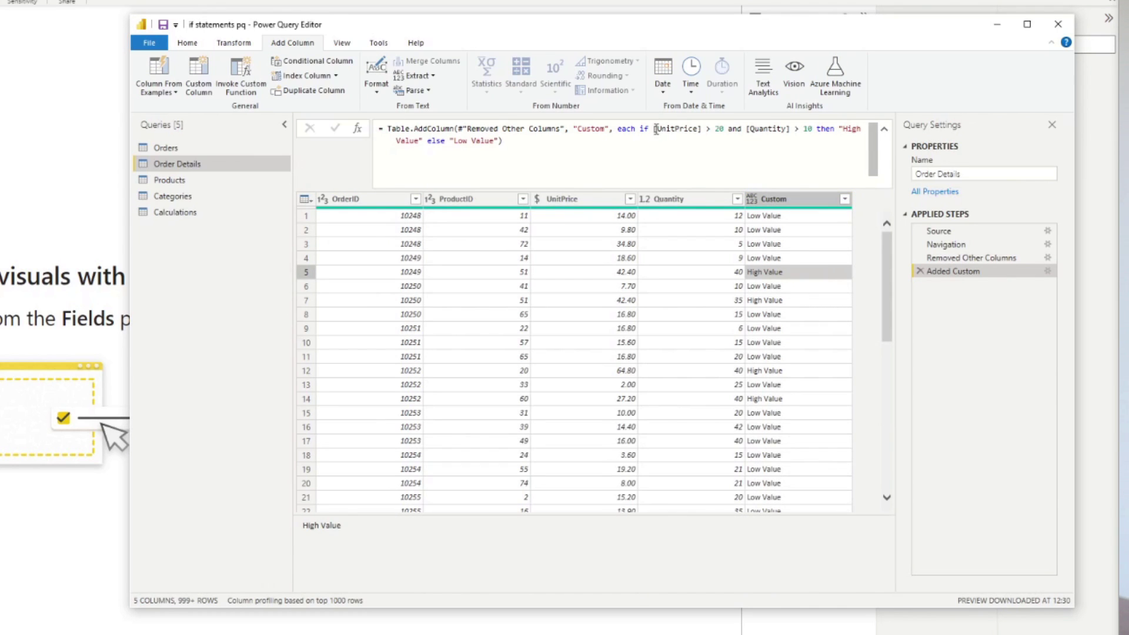
pyautogui.moveTo(653, 128); pyautogui.dragTo(724, 128)
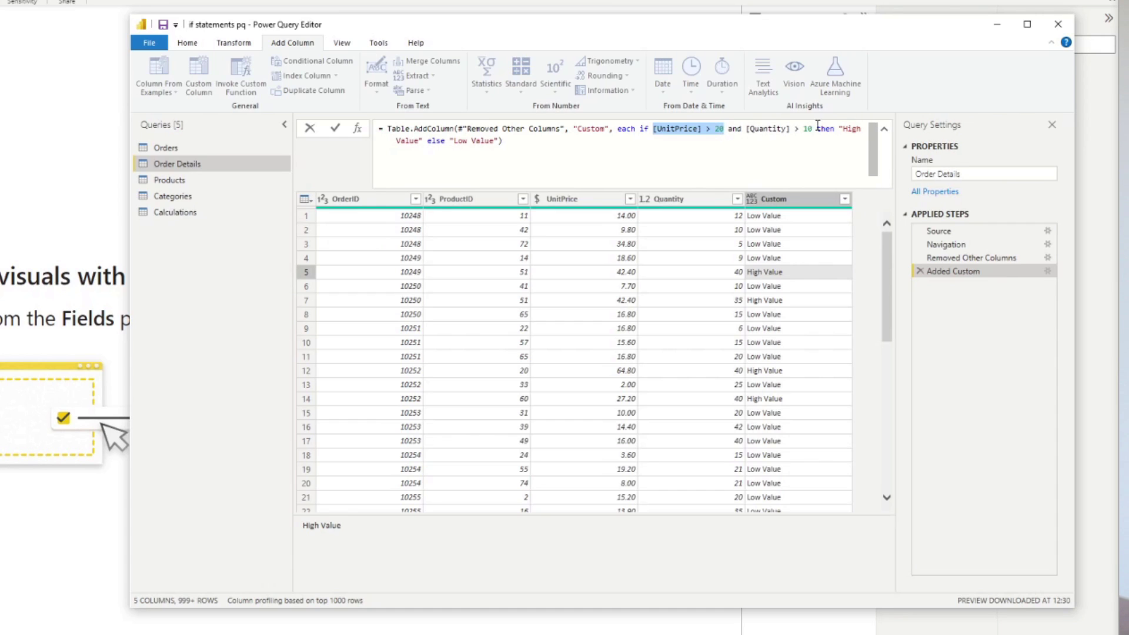
pyautogui.moveTo(840, 128); pyautogui.dragTo(423, 147)
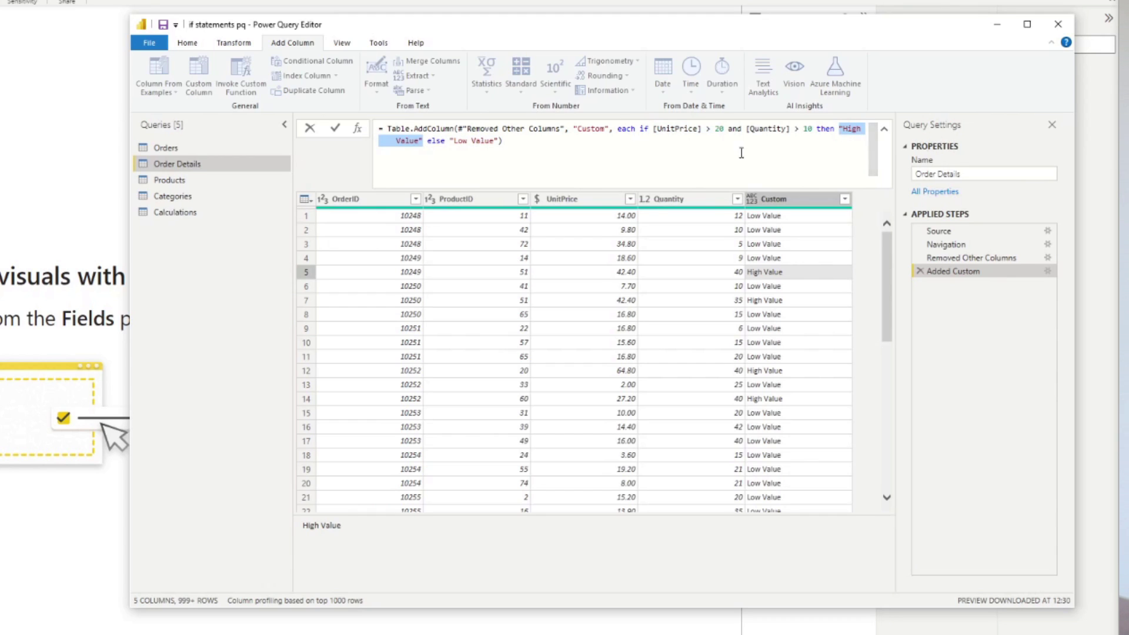
pyautogui.click(305, 273)
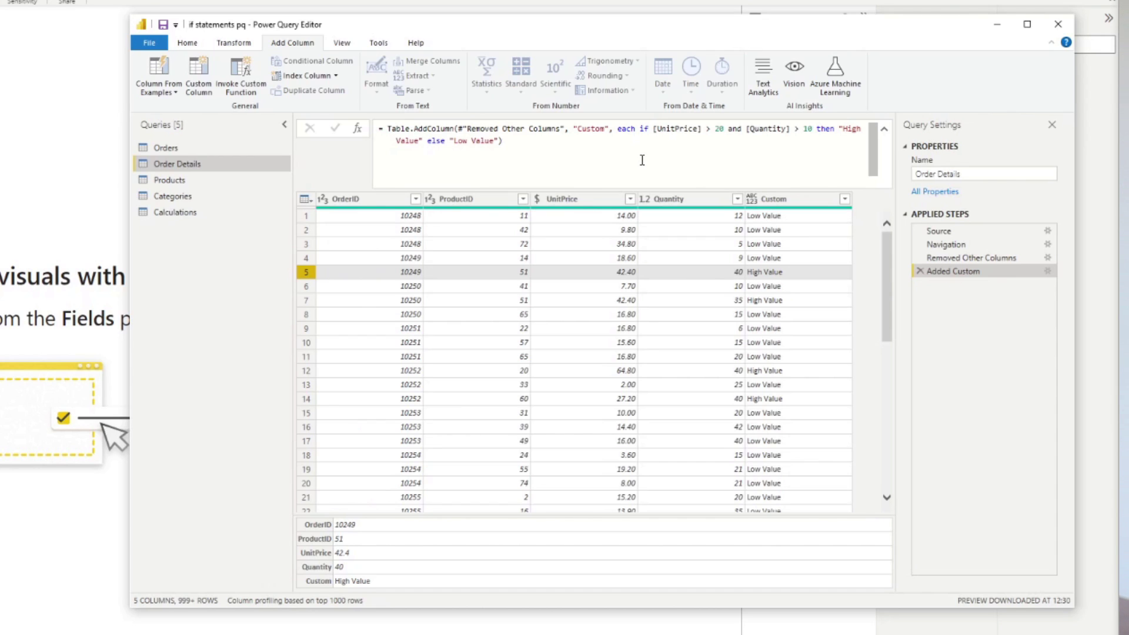
# Replace the and operator with or between the UnitPrice and Quantity conditions in the Custom column's formula
pyautogui.doubleClick(736, 128)
pyautogui.write('or')
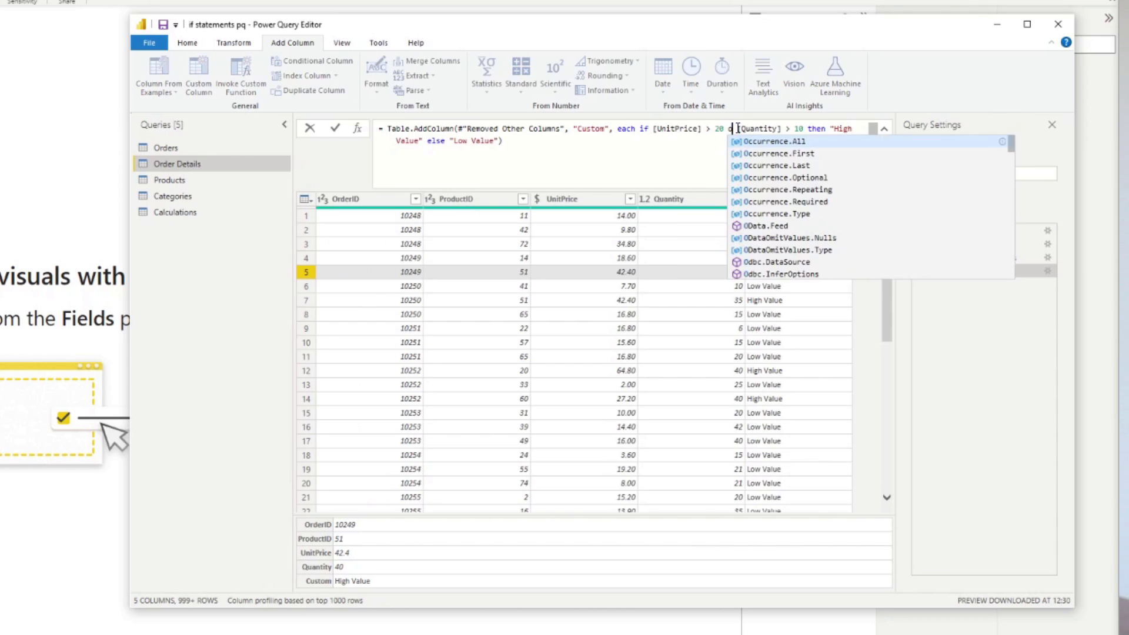
pyautogui.click(772, 128)
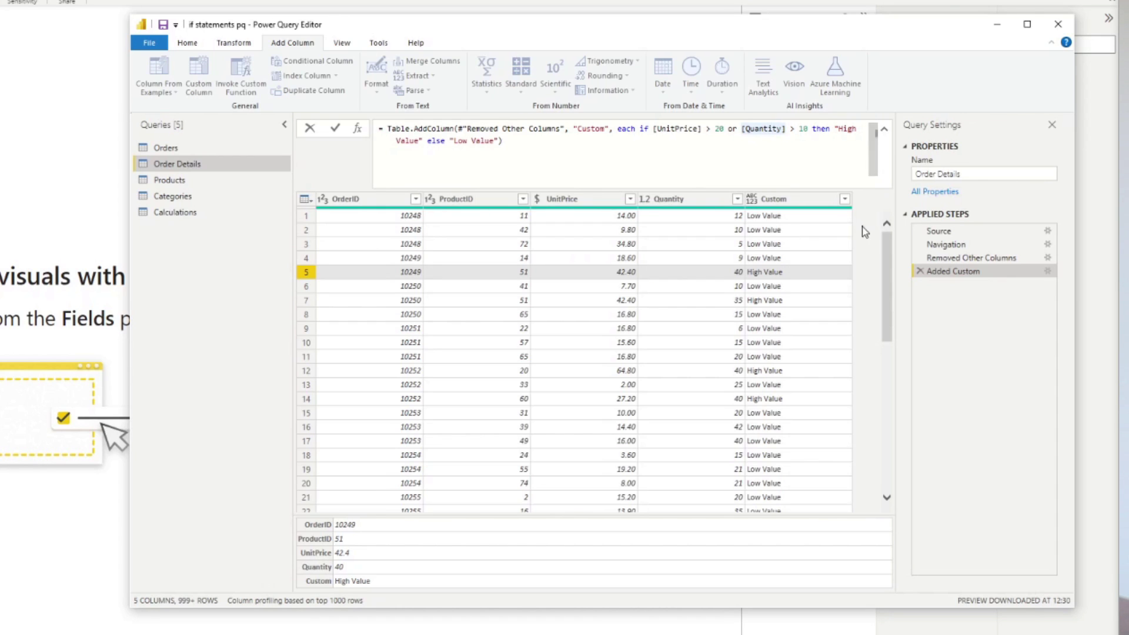
pyautogui.press('Return')
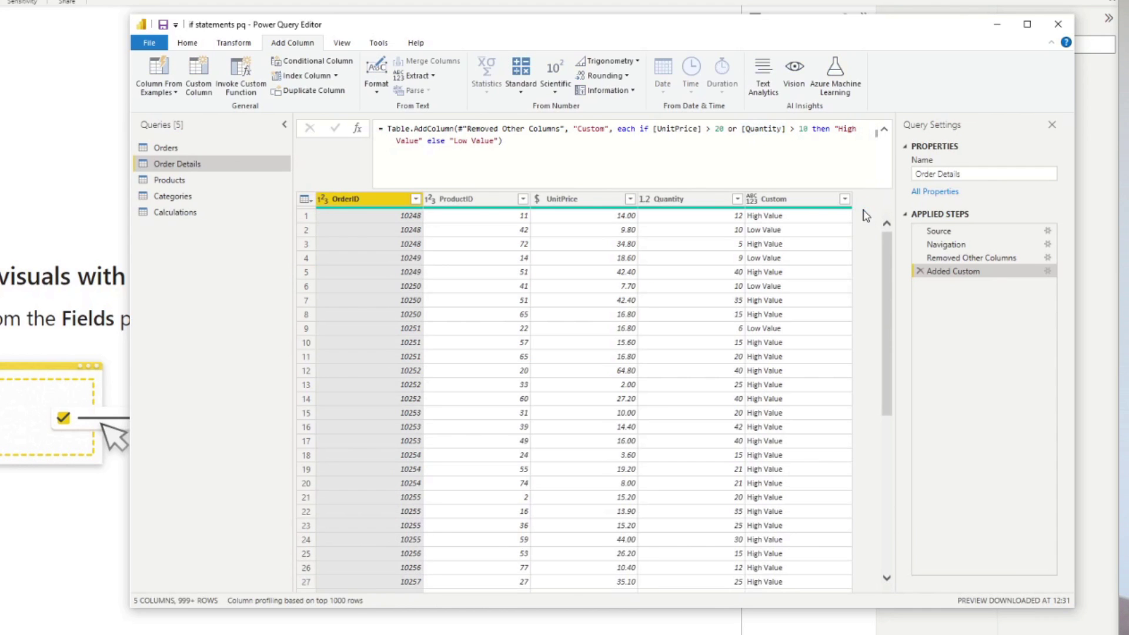
# Inspect the Custom results in rows 2 to 5 against the UnitPrice or Quantity conditions
pyautogui.click(801, 273)
pyautogui.click(766, 232)
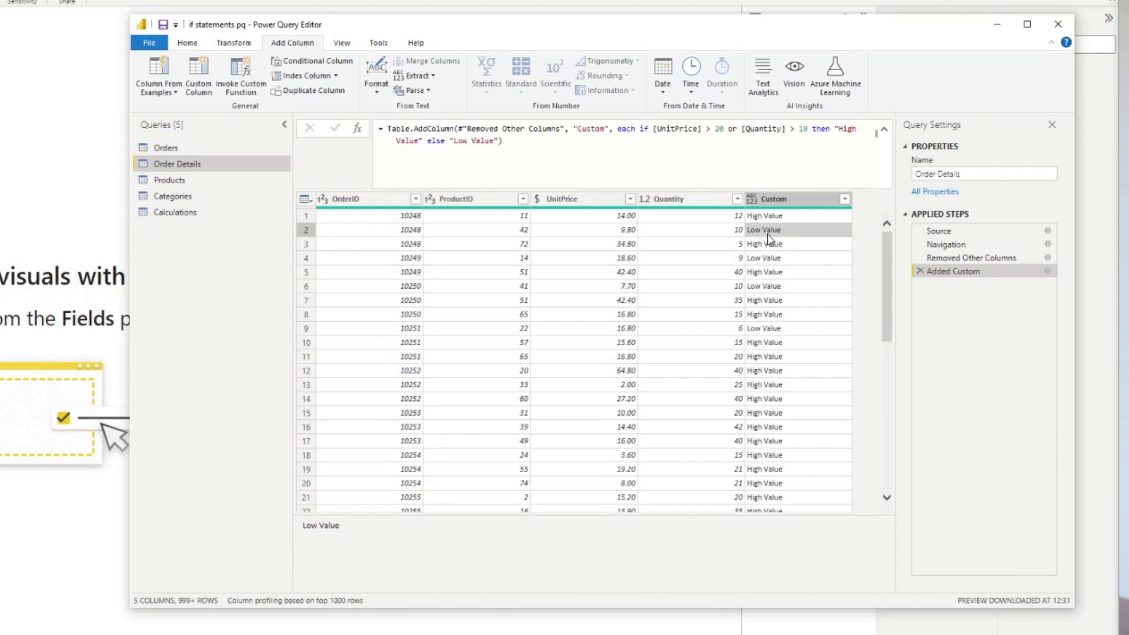
pyautogui.click(771, 261)
pyautogui.click(765, 274)
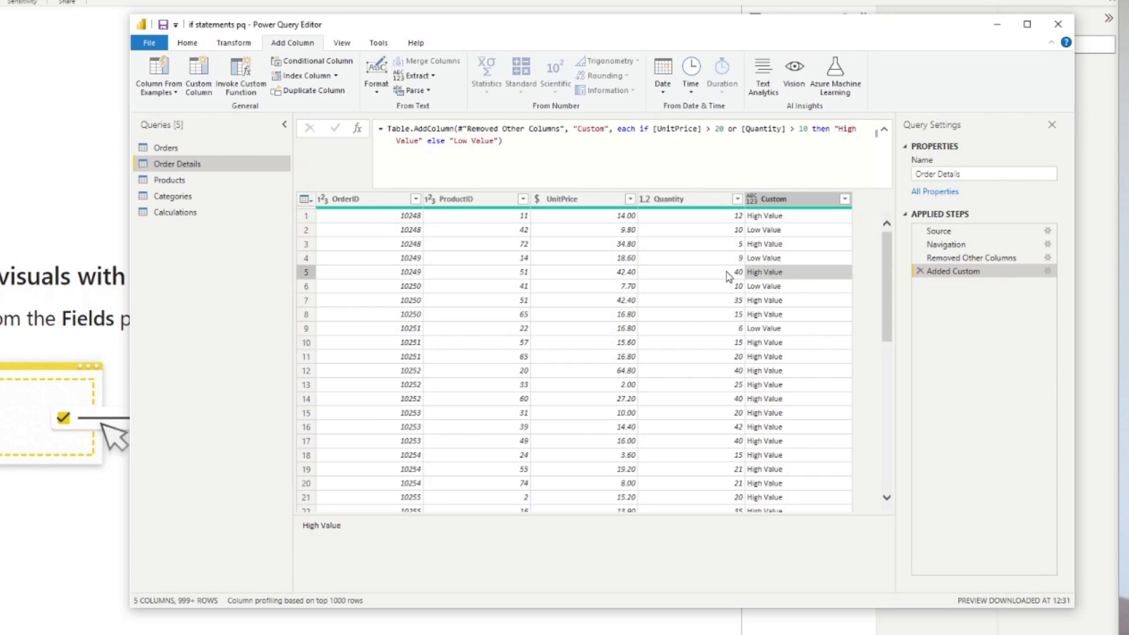
pyautogui.click(799, 143)
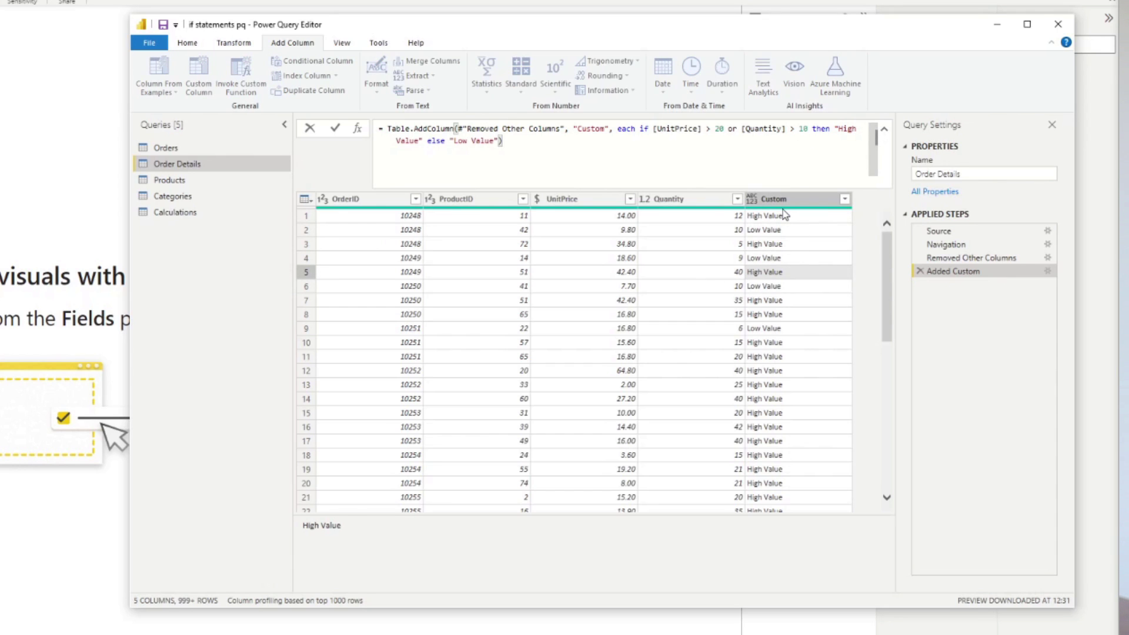
pyautogui.press('Escape')
pyautogui.click(796, 260)
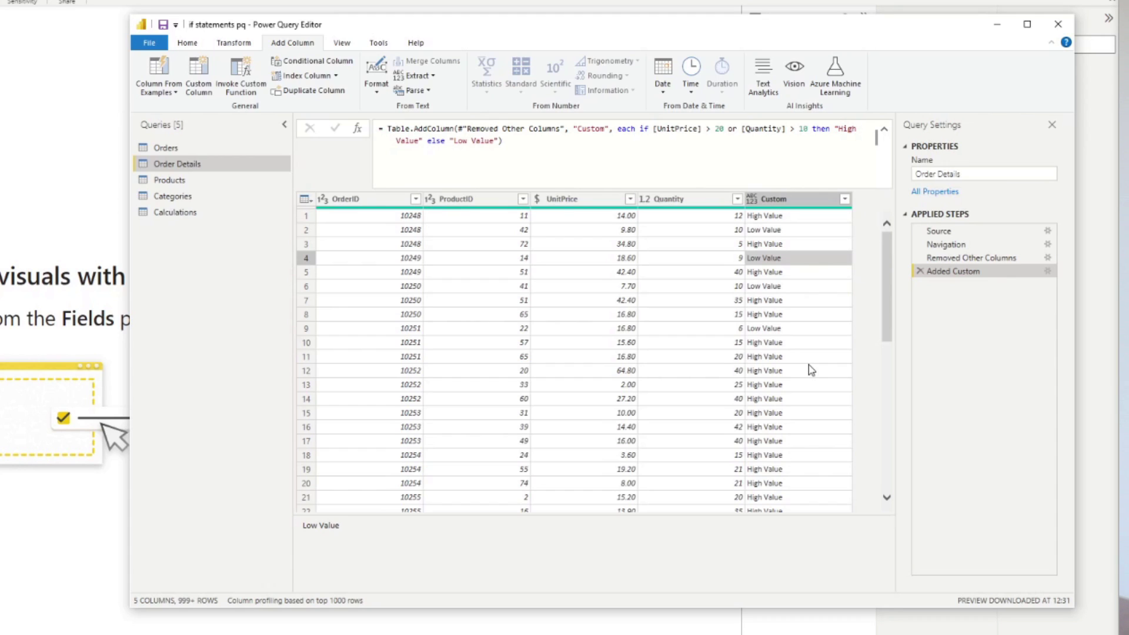
pyautogui.click(806, 229)
pyautogui.click(807, 246)
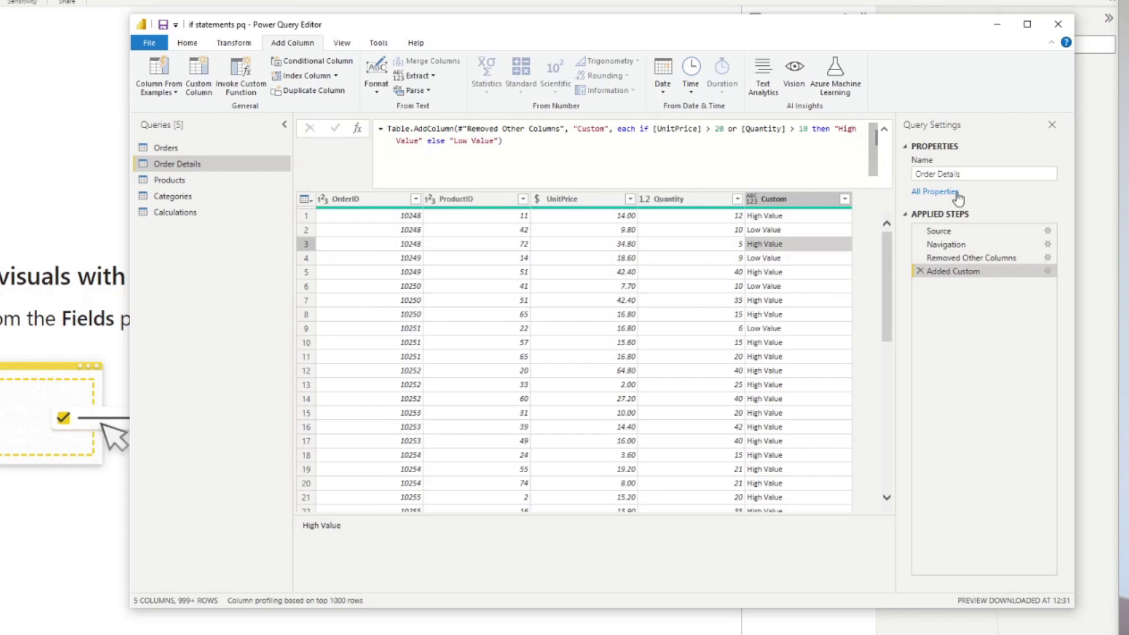
# Edit the Custom column's formula to return [UnitPrice] * [Quantity] instead of "High Value", and check the first row's result
pyautogui.click(1047, 271)
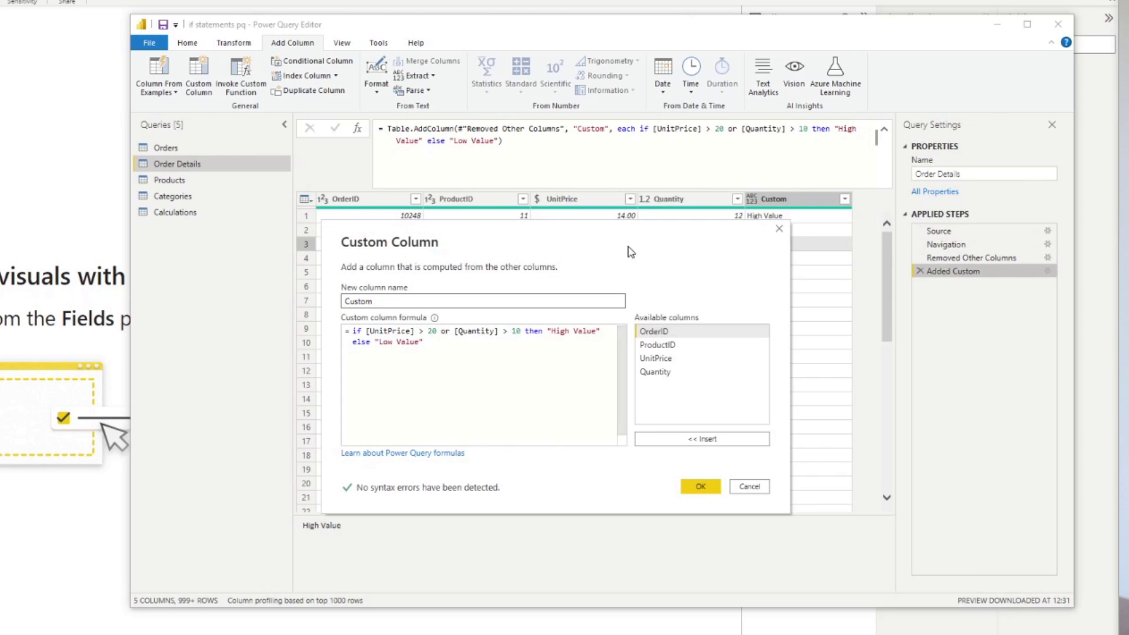
pyautogui.click(541, 344)
pyautogui.moveTo(600, 331); pyautogui.dragTo(557, 334)
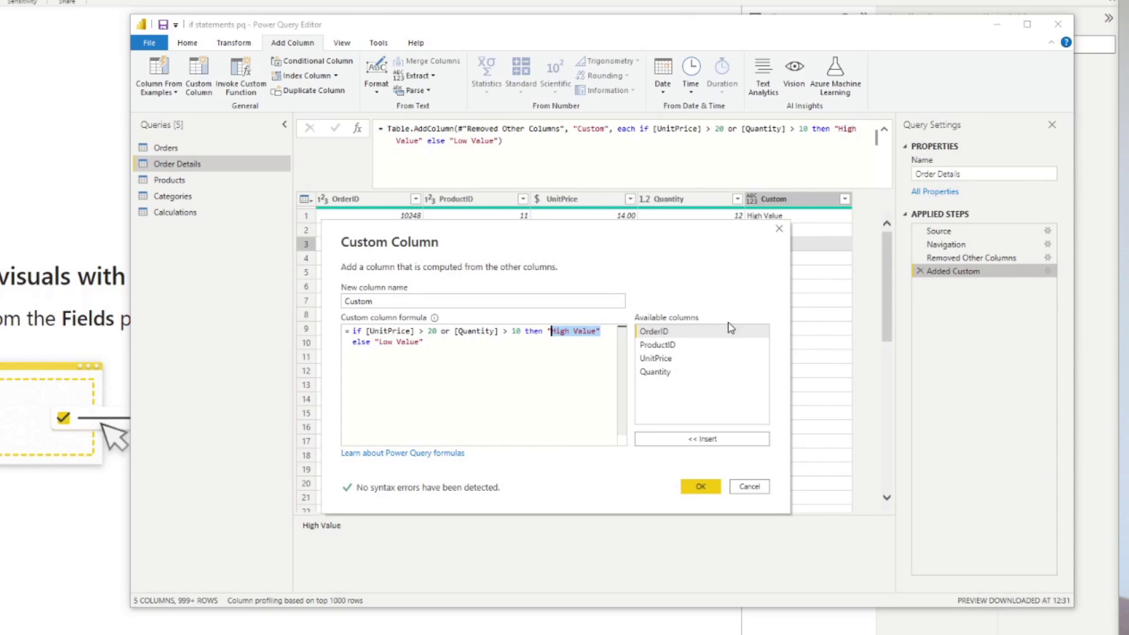
pyautogui.press('BackSpace')
pyautogui.press('BackSpace')
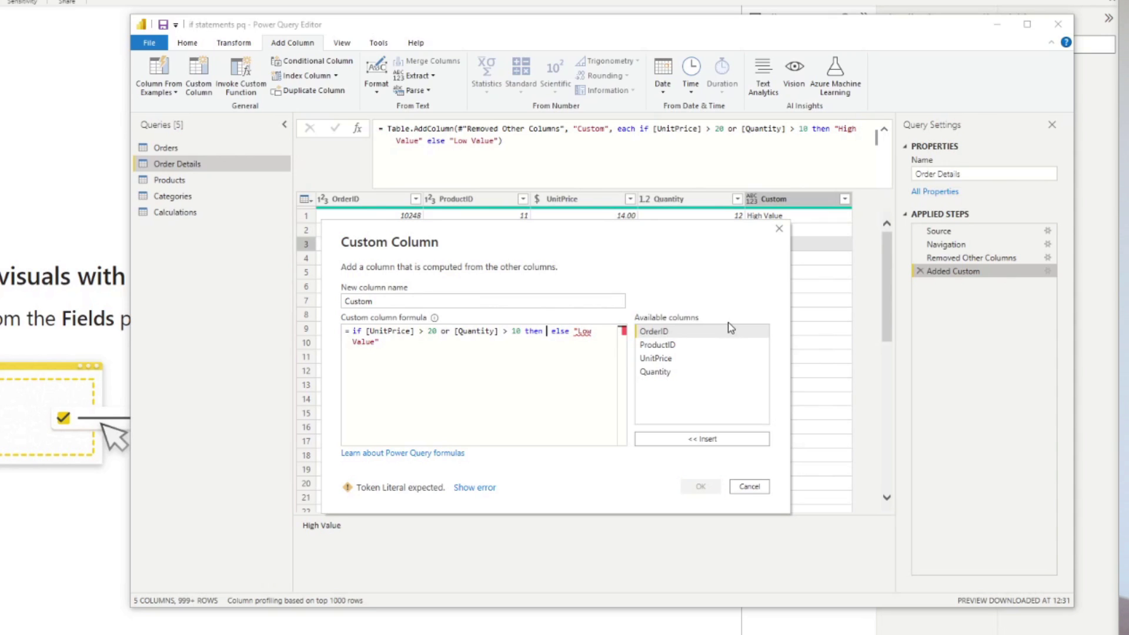
pyautogui.doubleClick(670, 360)
pyautogui.write('*')
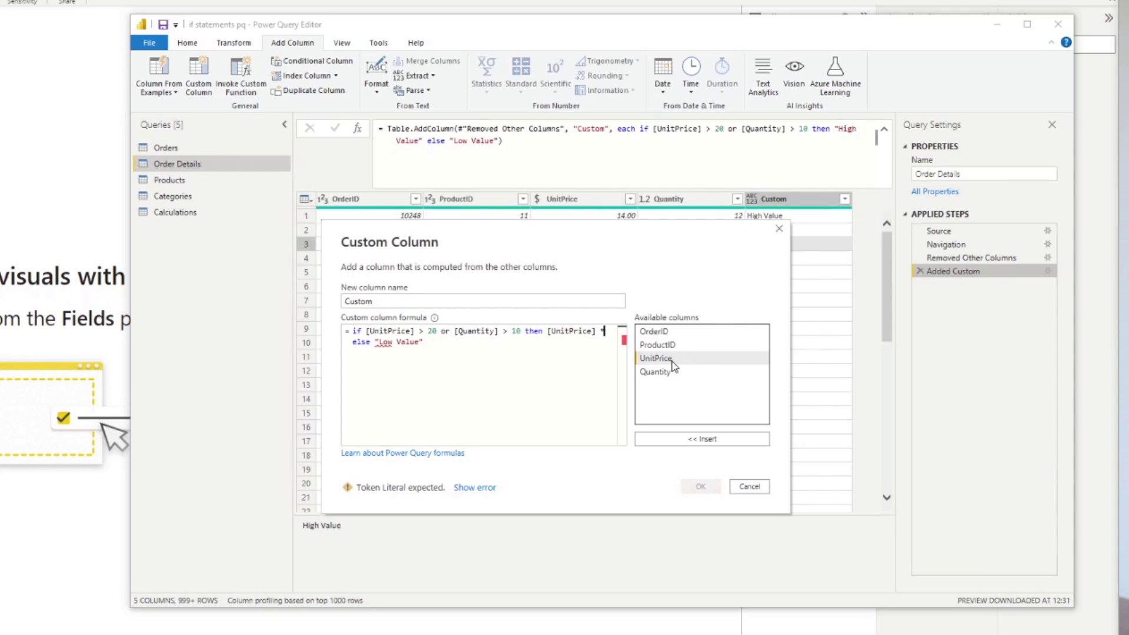
pyautogui.doubleClick(669, 373)
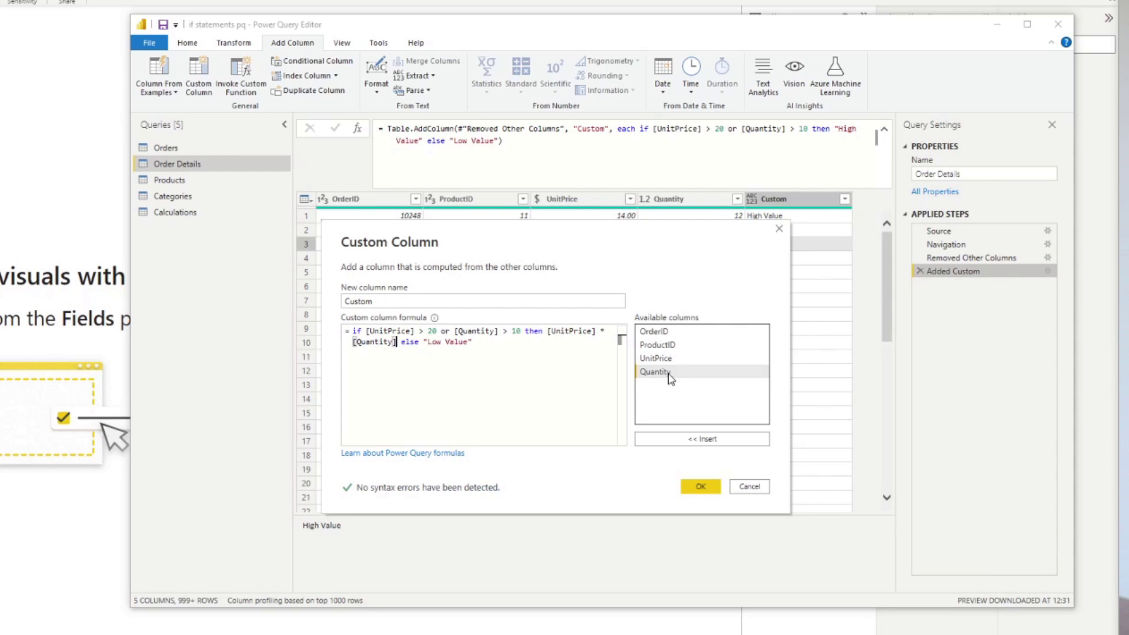
pyautogui.click(705, 494)
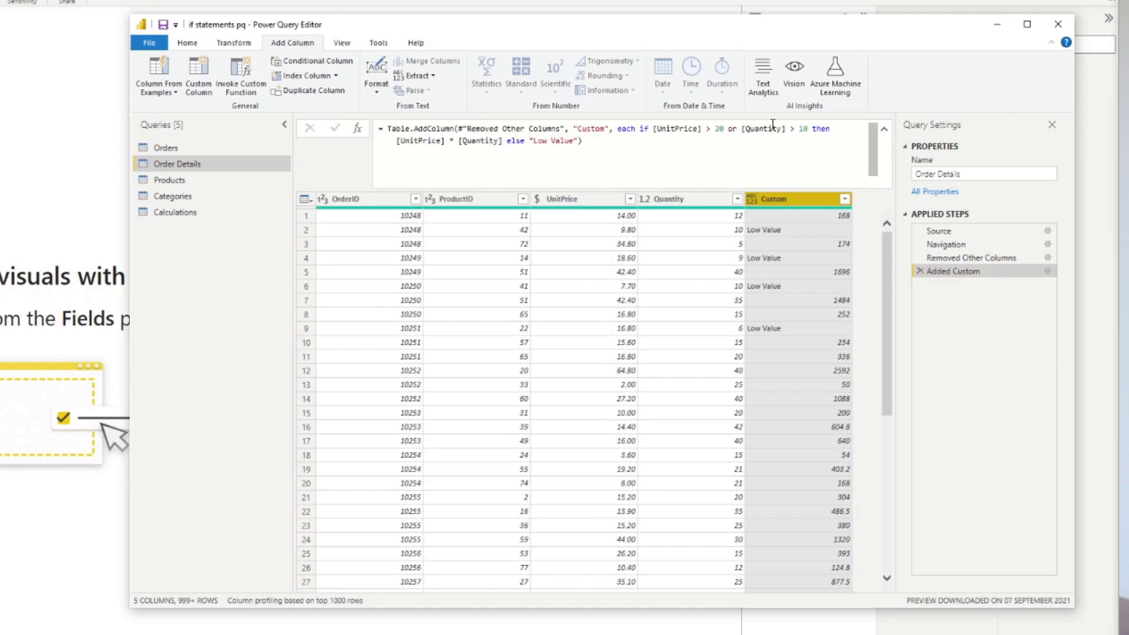
pyautogui.click(811, 218)
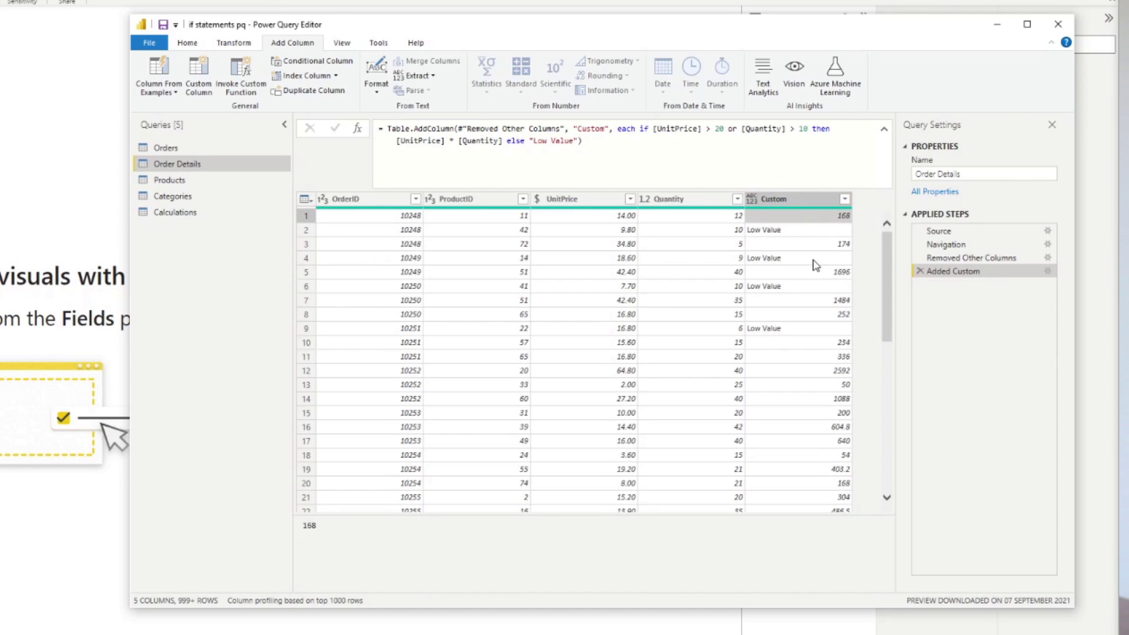